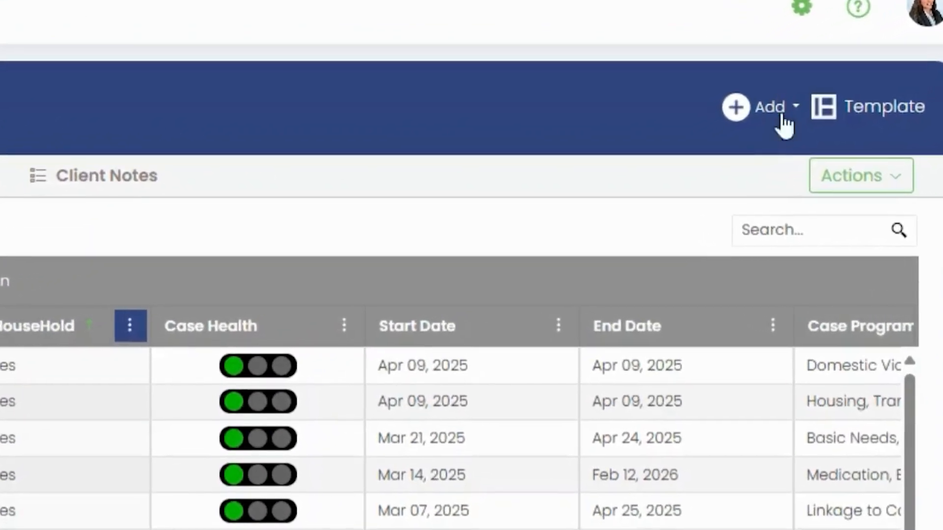
Step: Start a new active case and look over the Client Intake fields of its Case Detail form
click(790, 88)
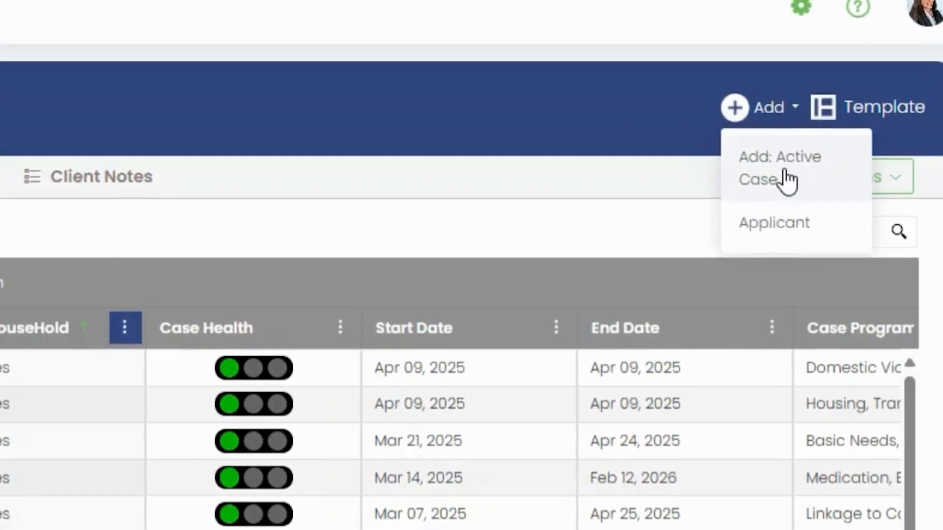
click(785, 172)
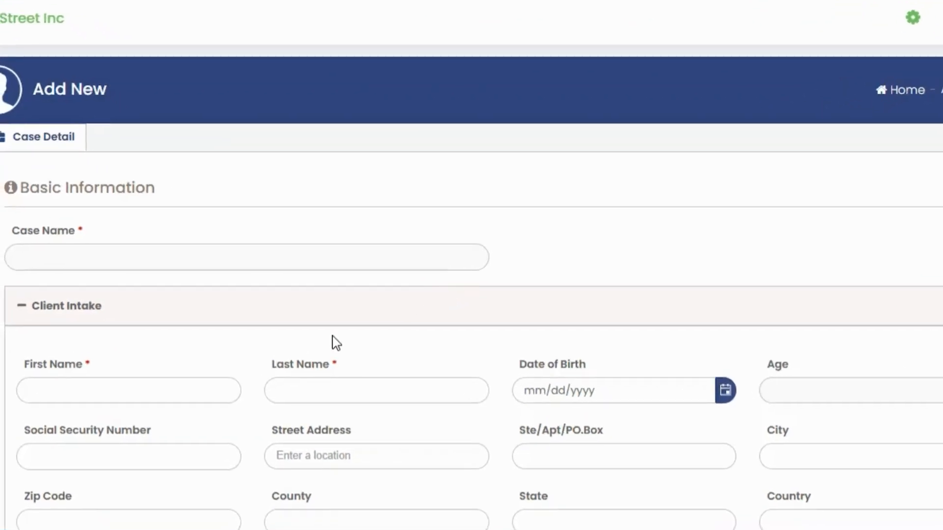
scroll(336, 343, down, 2)
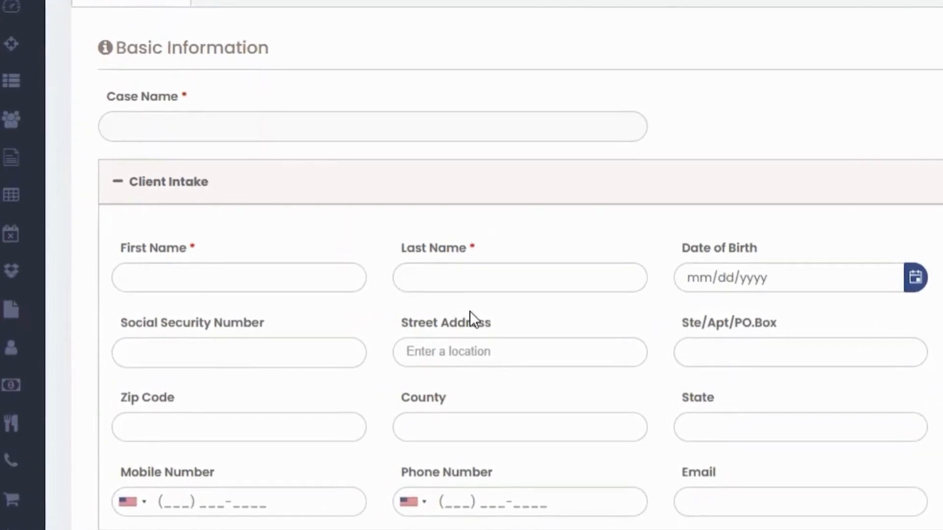
scroll(486, 293, up, 2)
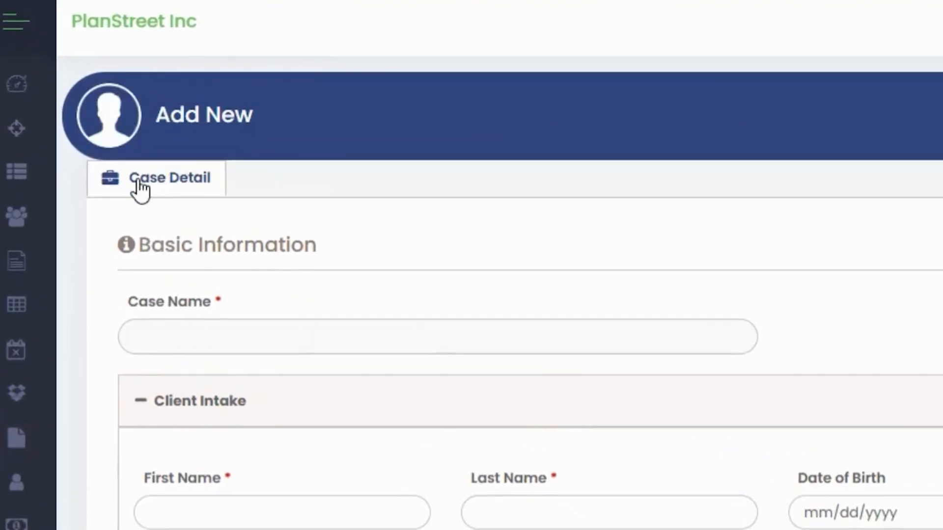
scroll(162, 206, down, 5)
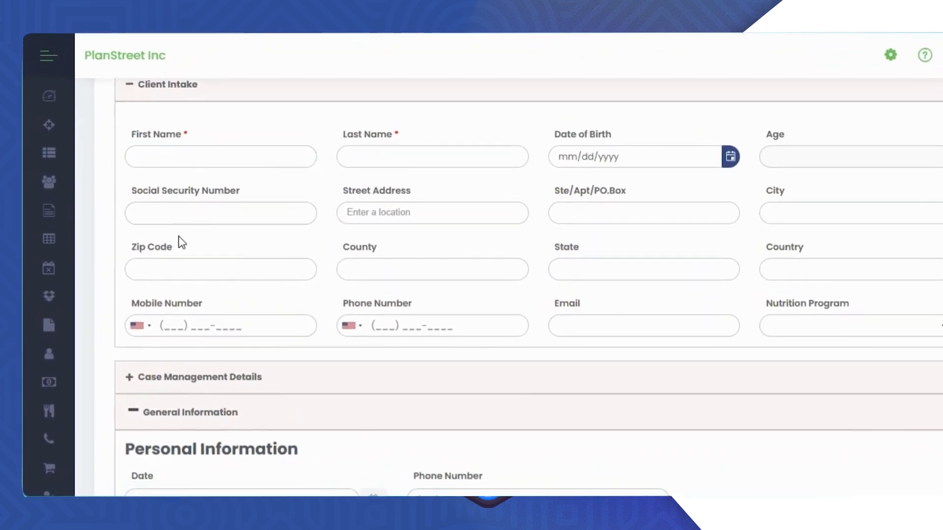
click(200, 325)
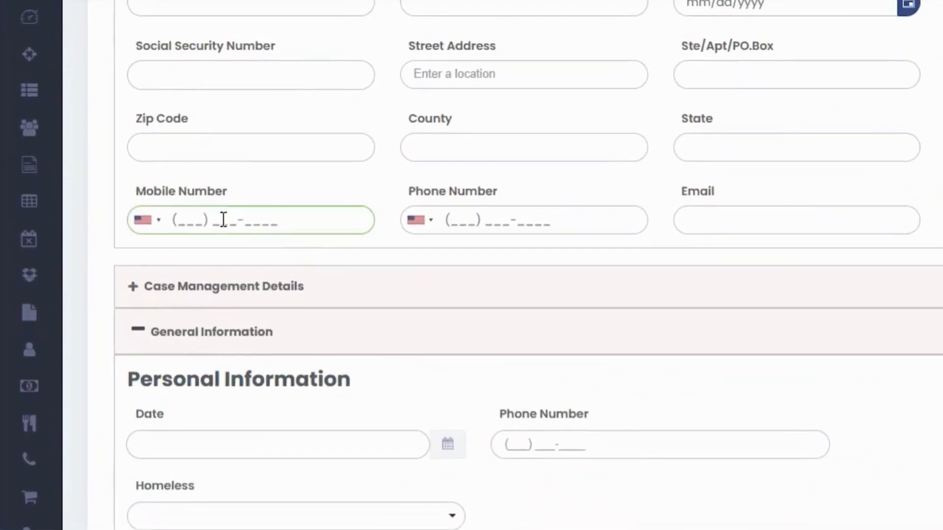
Step: Expand the Case Management Details section and set the case template to Family Services Assistance
click(182, 286)
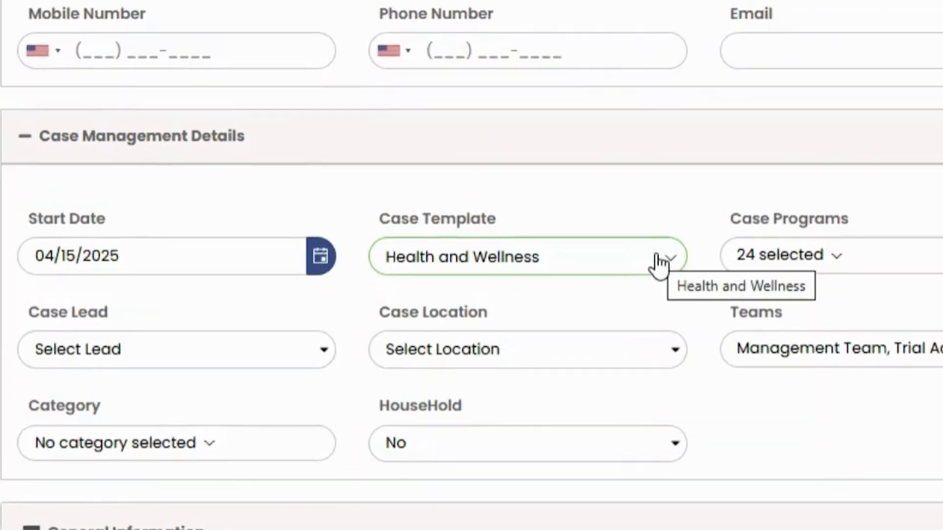
click(607, 272)
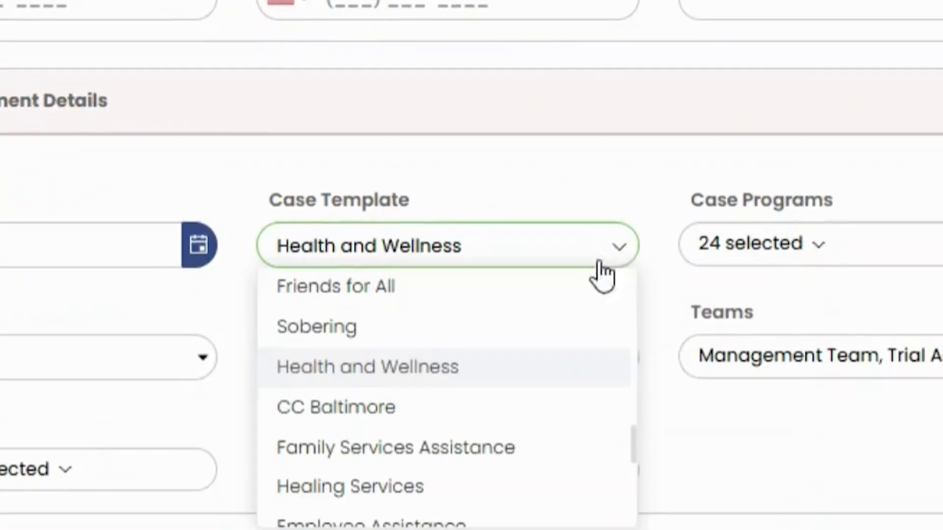
scroll(519, 361, down, 3)
scroll(535, 260, down, 3)
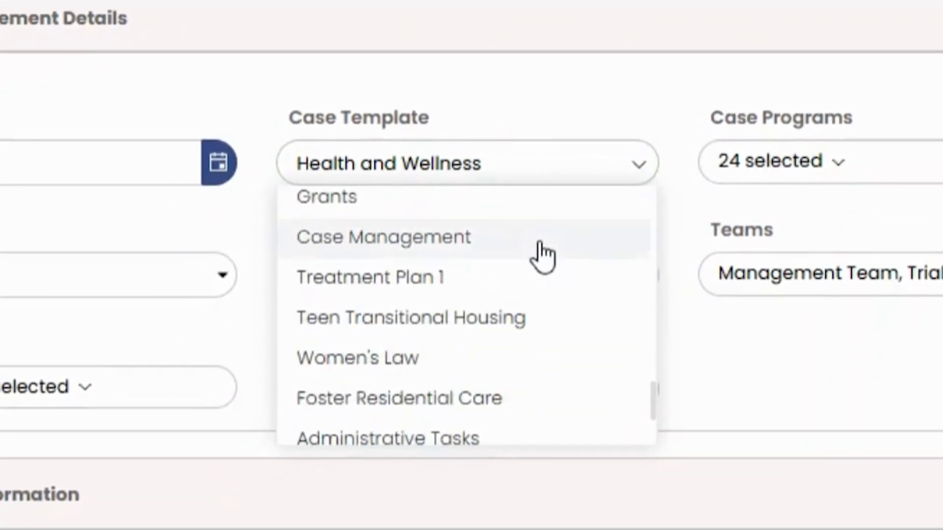
scroll(542, 255, up, 3)
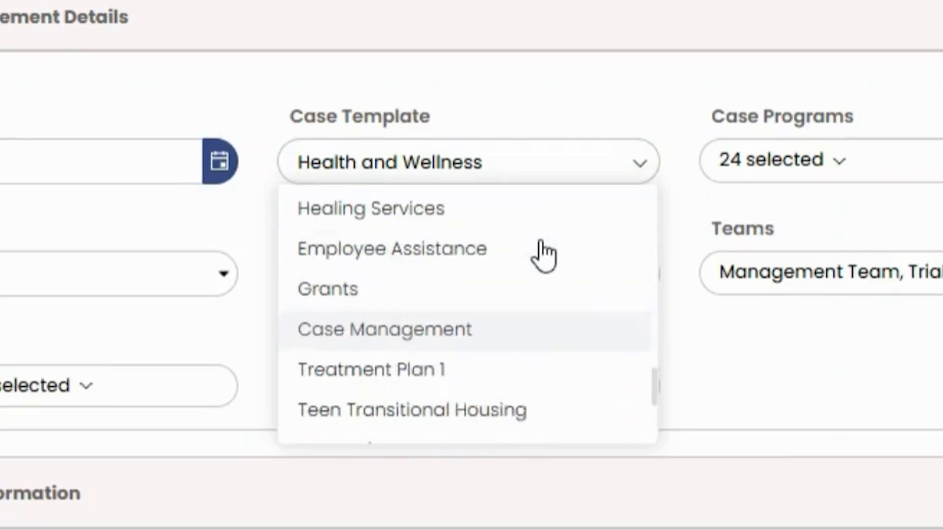
click(518, 219)
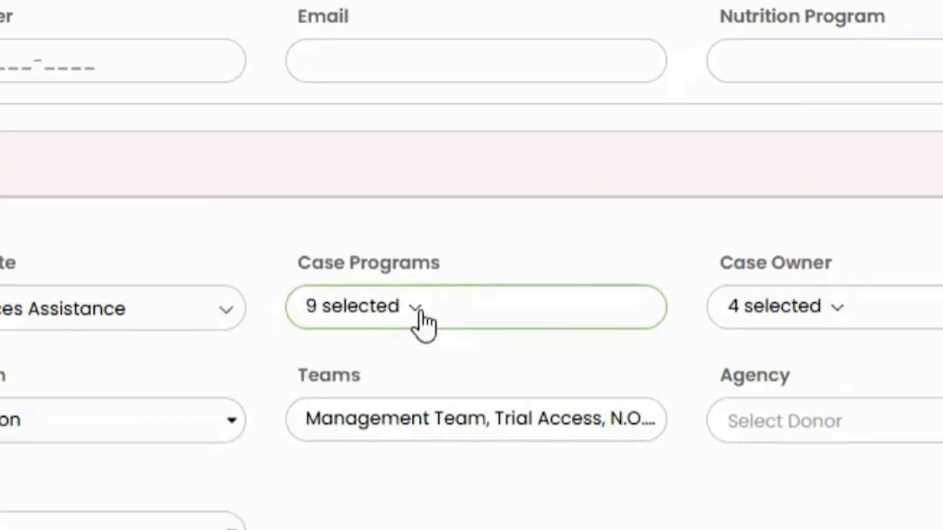
Step: Remove Mental Health, Resource/Referrals, Client Initiatives, Child Abuse Prevention and Youth Programs from the selected case programs
click(420, 320)
click(325, 274)
click(324, 351)
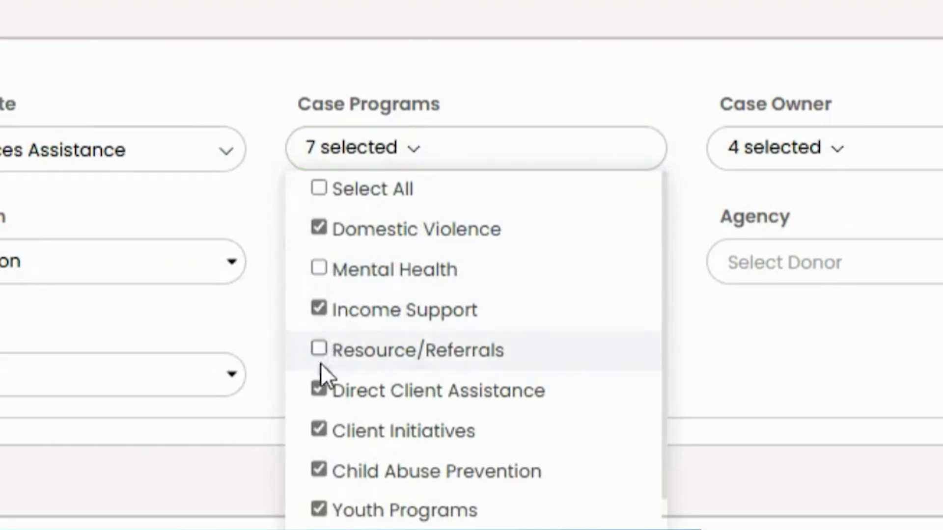
click(322, 427)
click(323, 471)
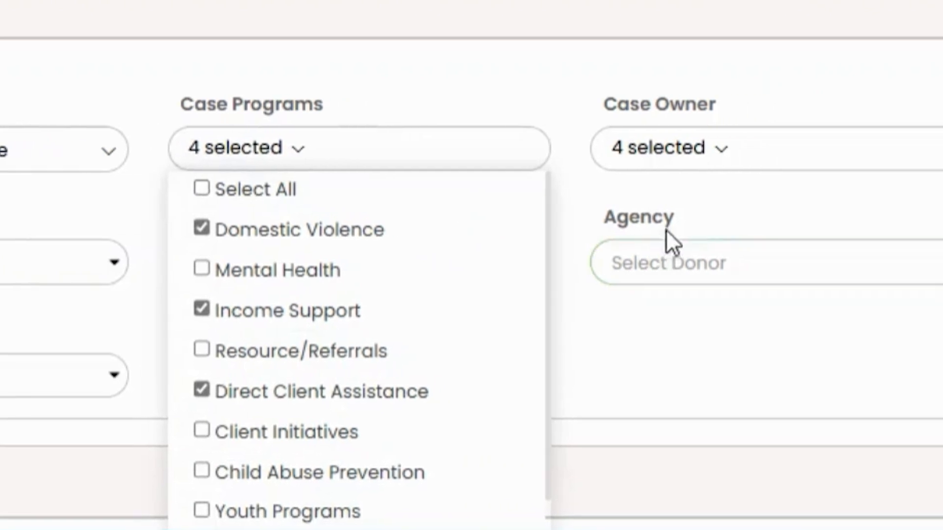
Step: Try adding the second listed staff member as a case owner, and assign the fourth listed staff member as case lead
click(595, 157)
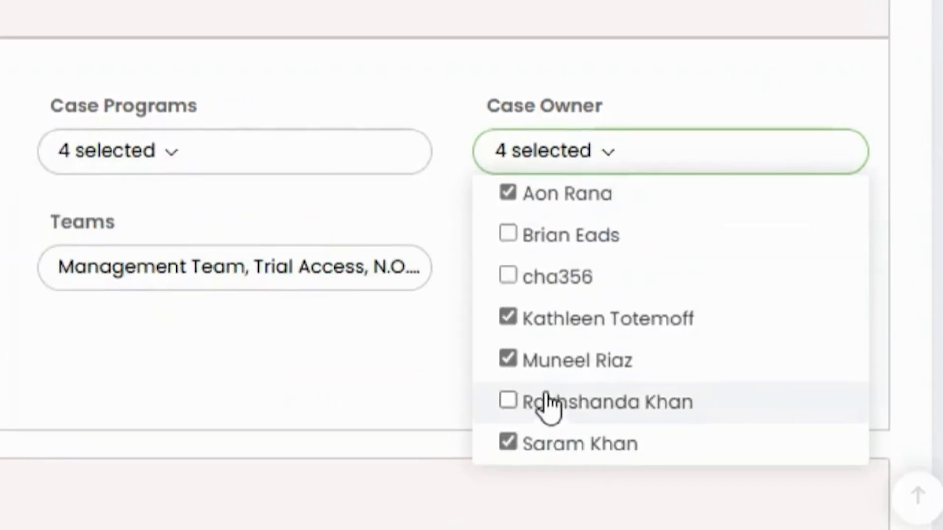
click(507, 240)
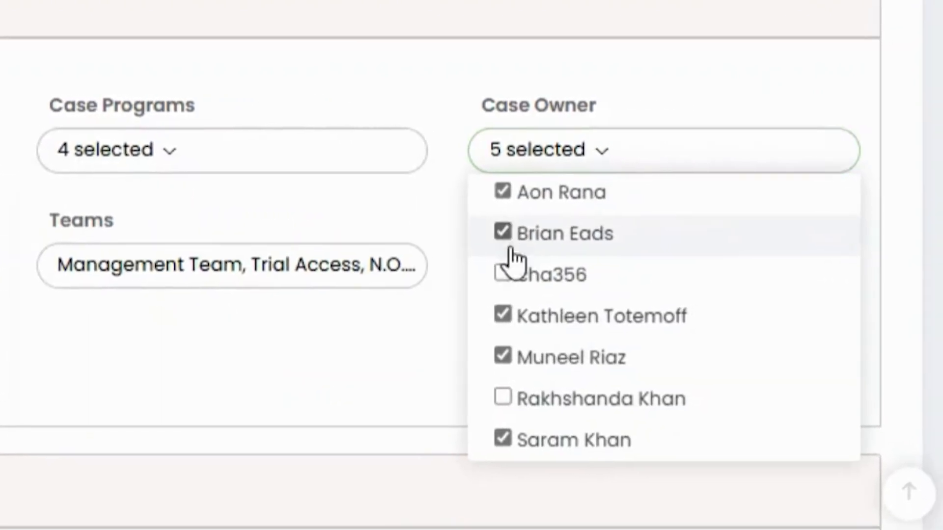
click(508, 238)
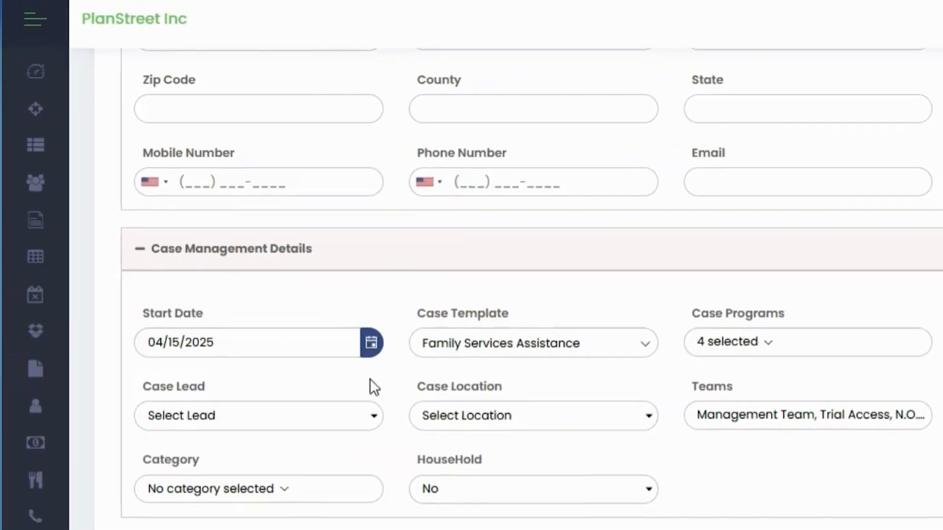
click(378, 418)
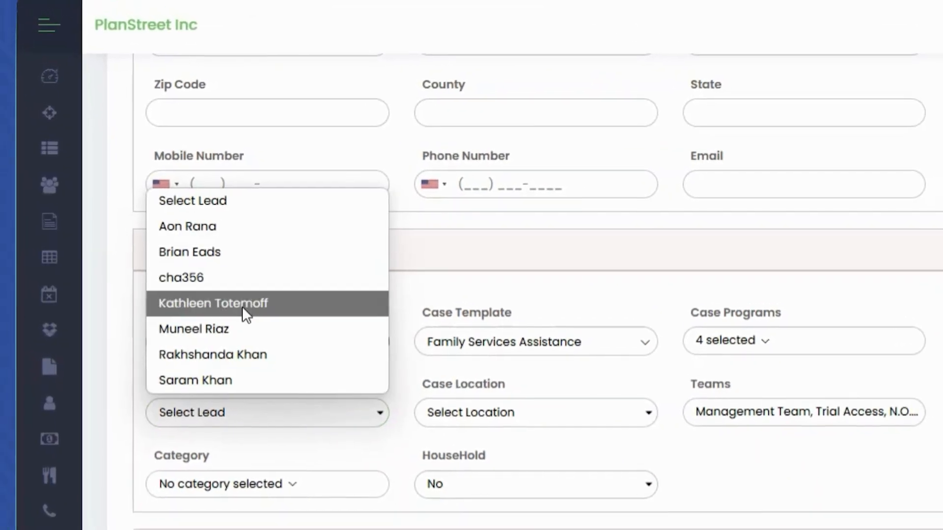
click(242, 304)
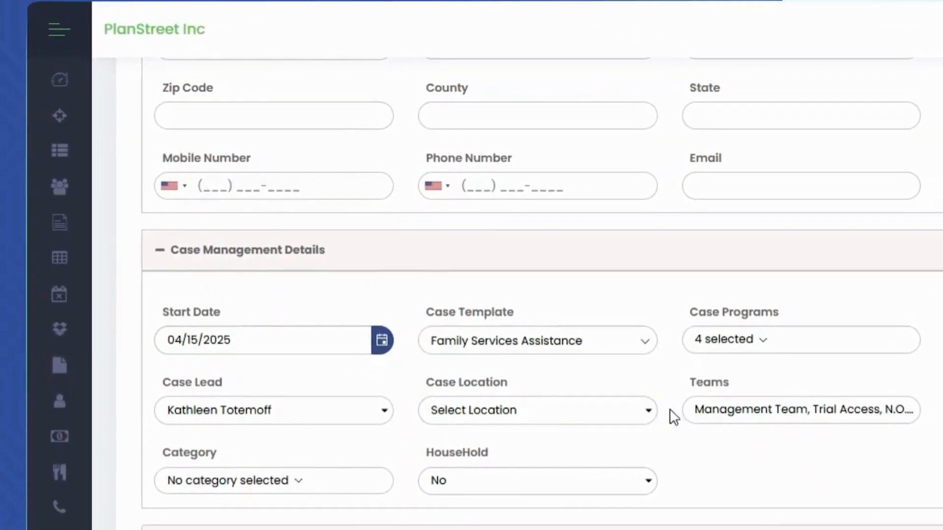
Step: Review the General Information questions, and expand Initial Contact Attempts to view its contact attempt fields
scroll(463, 458, down, 8)
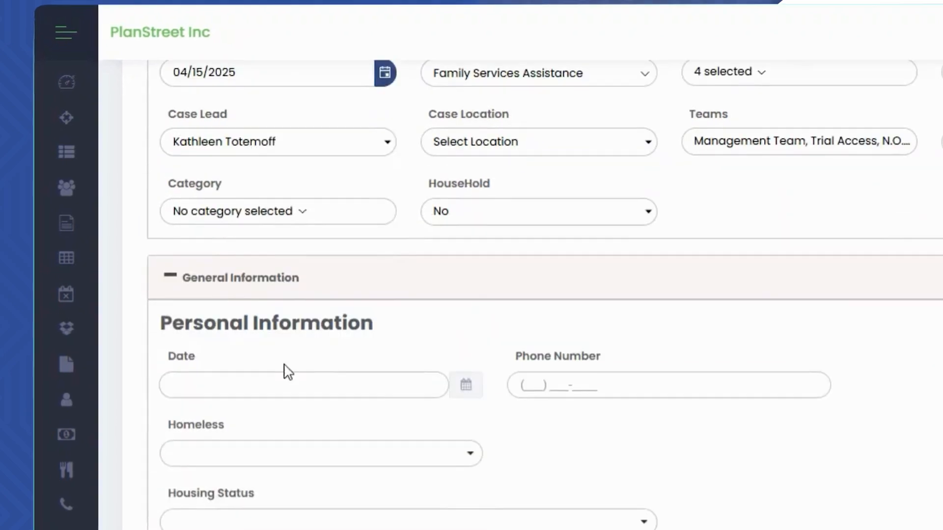
scroll(293, 323, down, 8)
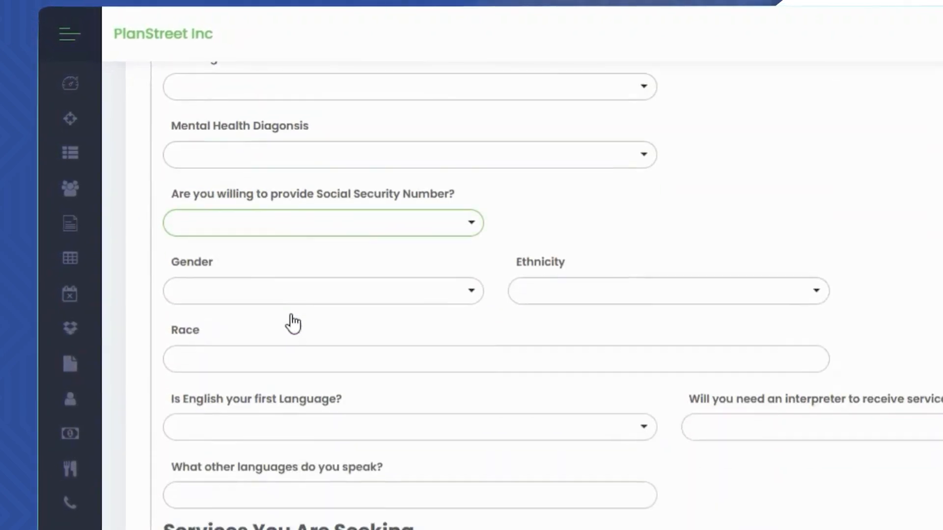
scroll(301, 314, down, 5)
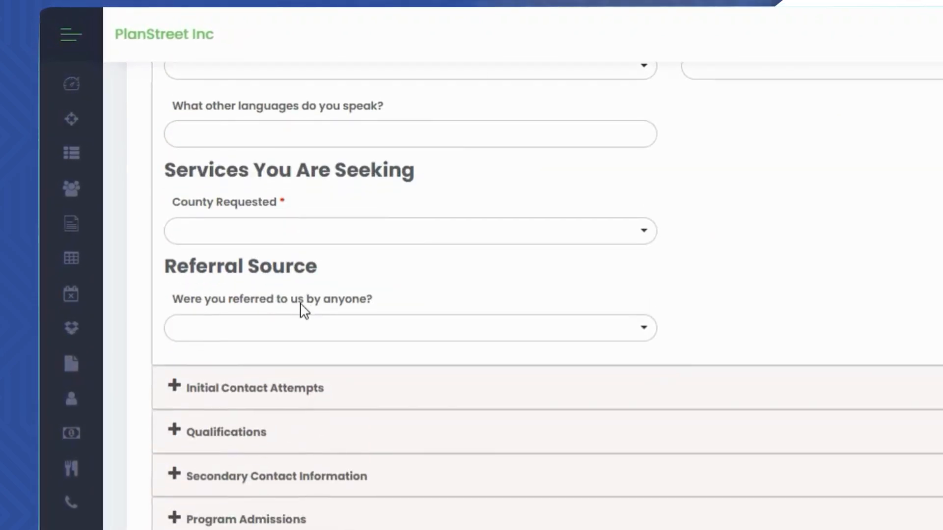
click(289, 392)
scroll(293, 373, down, 6)
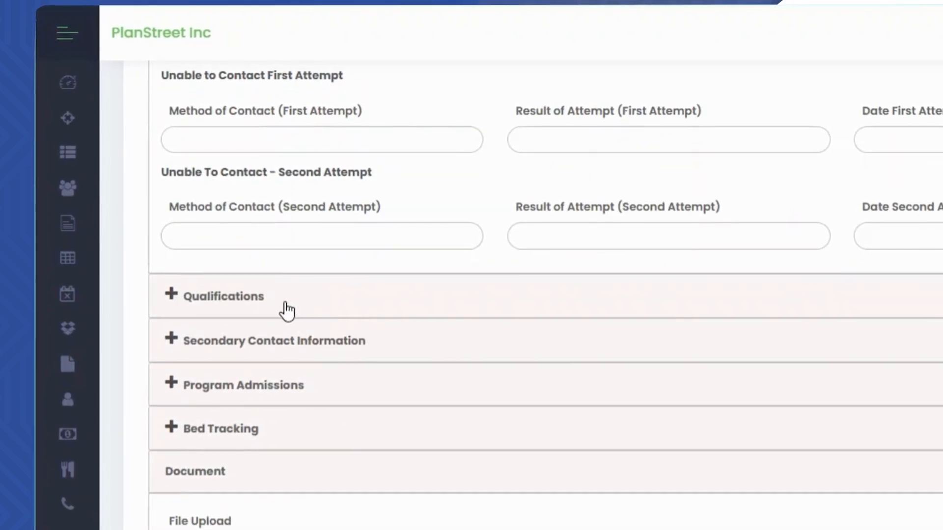
Step: Expand the Qualifications section and review its questions on age, living situation, domestic violence and veteran status
click(286, 310)
scroll(320, 270, down, 5)
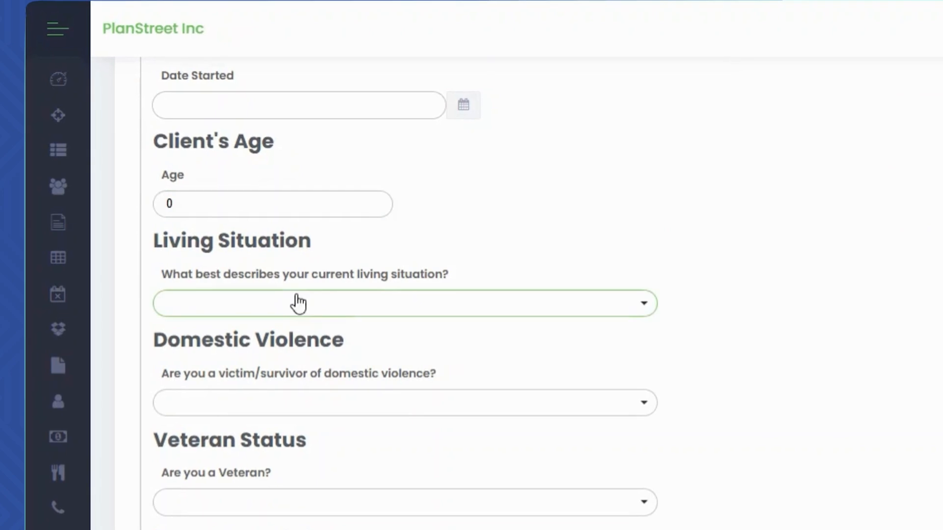
scroll(298, 302, down, 8)
scroll(292, 293, down, 6)
Step: Expand the Secondary Contact Information, Program Admissions and Bed Tracking sections to view their fields
click(282, 328)
scroll(281, 335, down, 4)
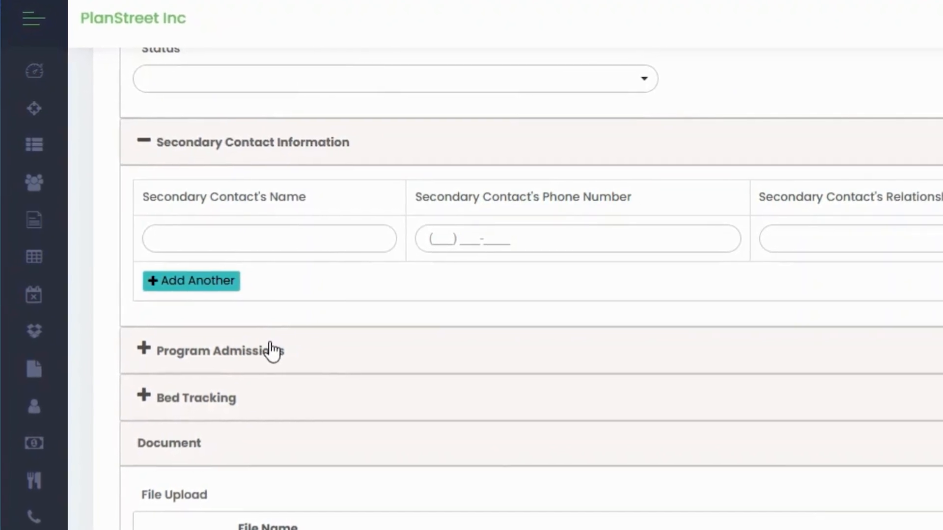
click(269, 364)
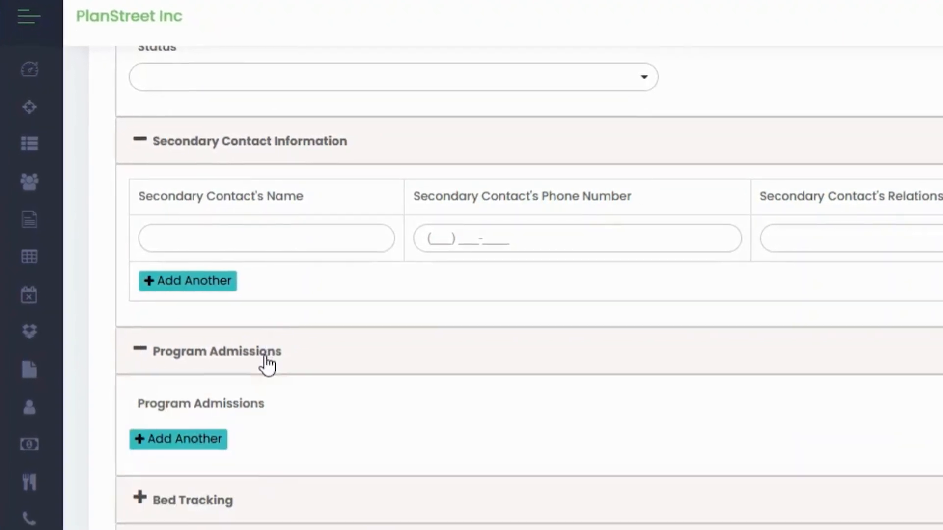
scroll(268, 365, down, 6)
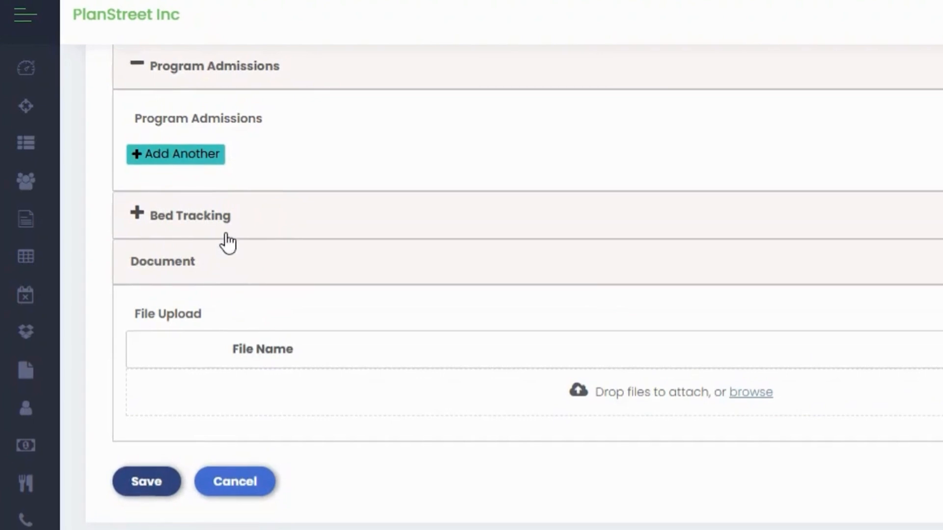
click(226, 227)
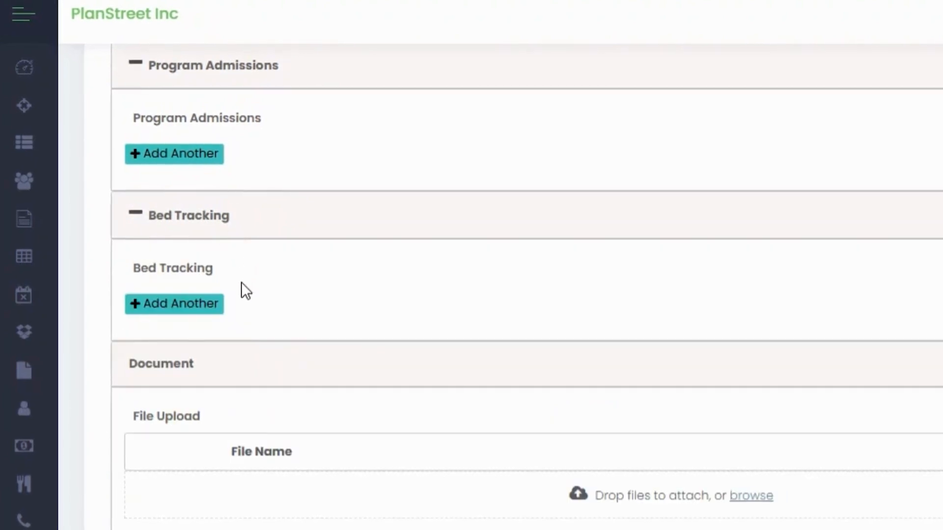
scroll(241, 281, down, 3)
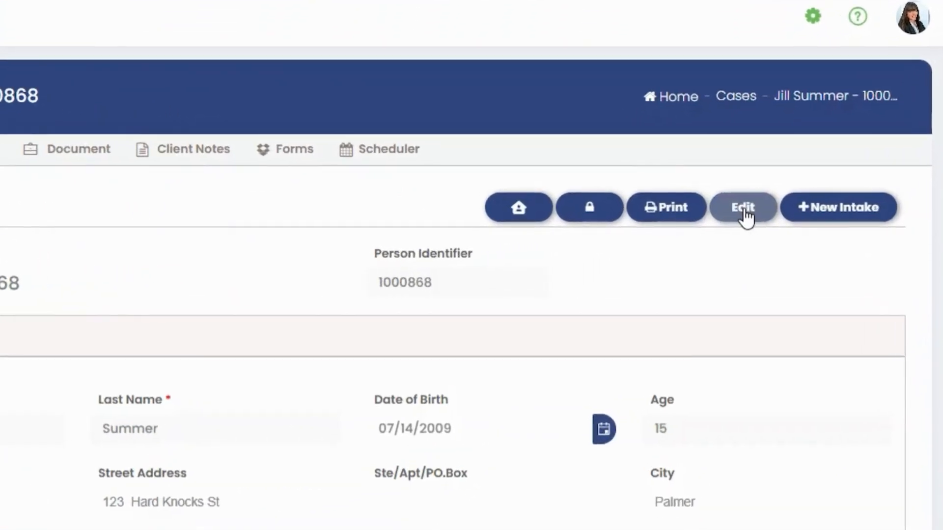
Step: Put the existing client case into edit mode and review its Case Management Details, including the case programs
click(744, 211)
scroll(457, 266, down, 8)
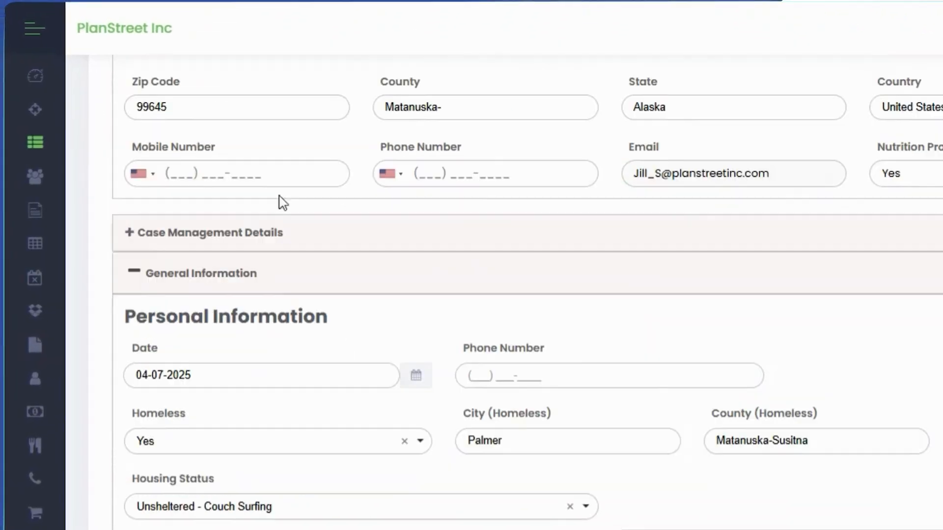
click(269, 234)
scroll(621, 312, down, 3)
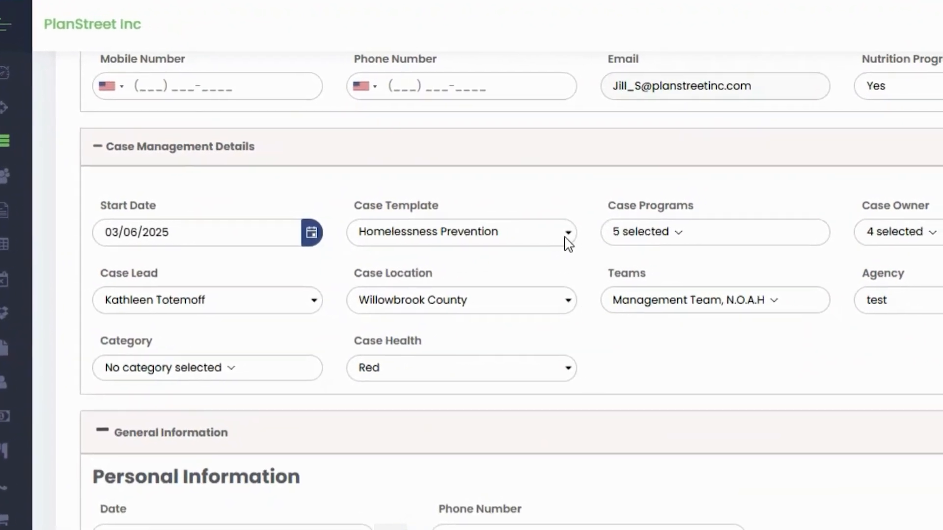
click(675, 234)
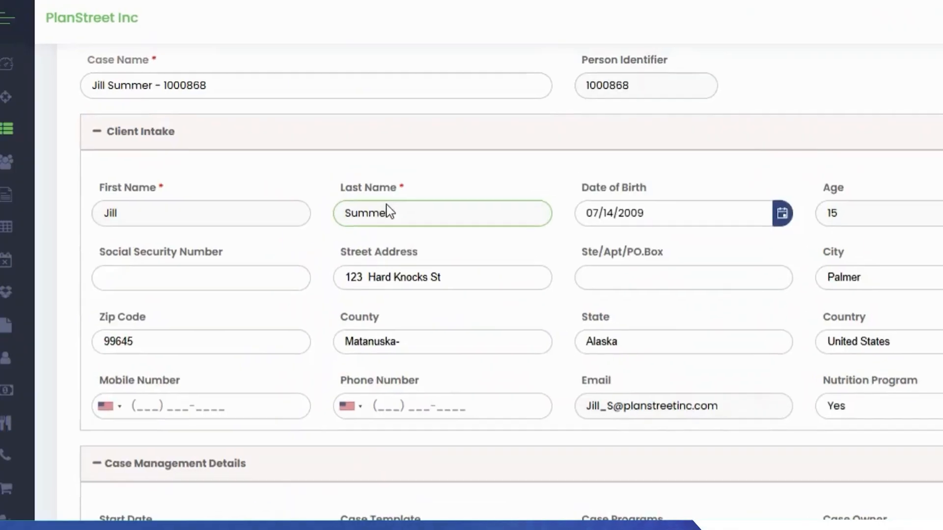
Step: Open the case's Programs board and view the activities that can be added under Housing Support
scroll(388, 211, up, 4)
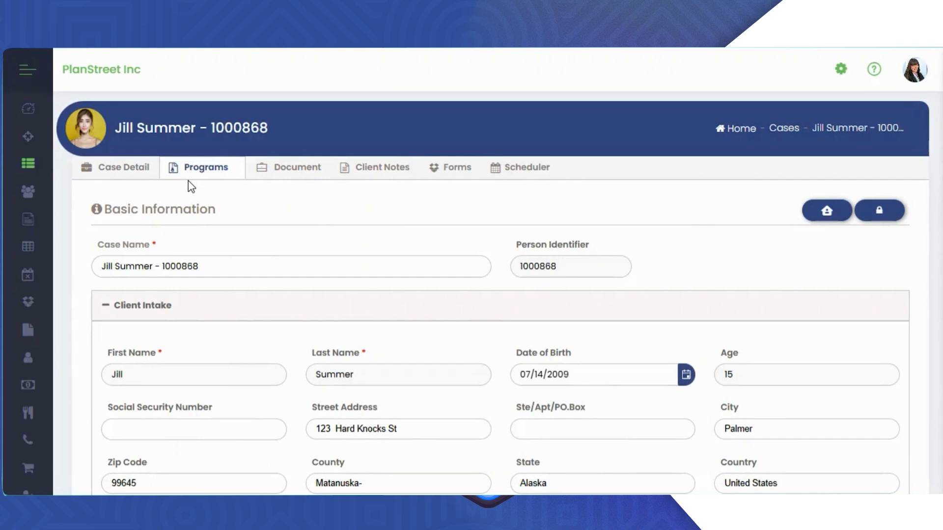
click(235, 148)
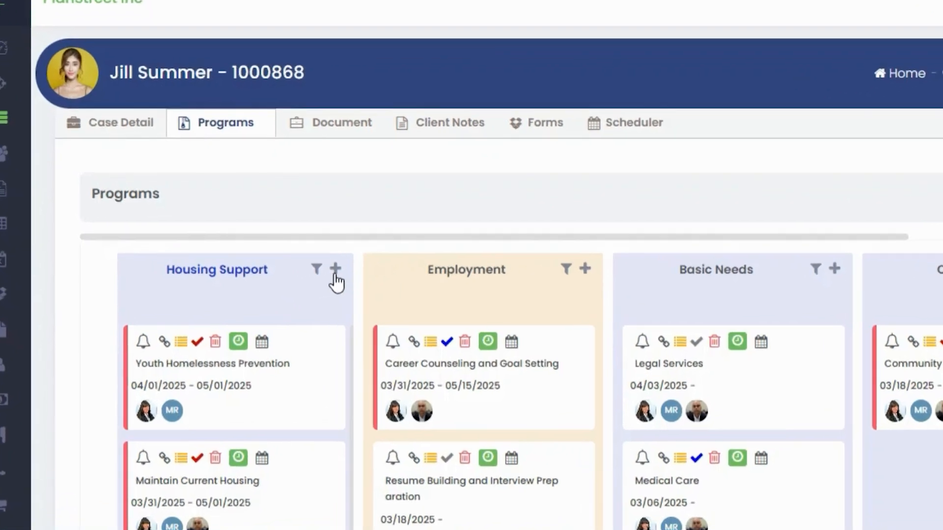
click(288, 283)
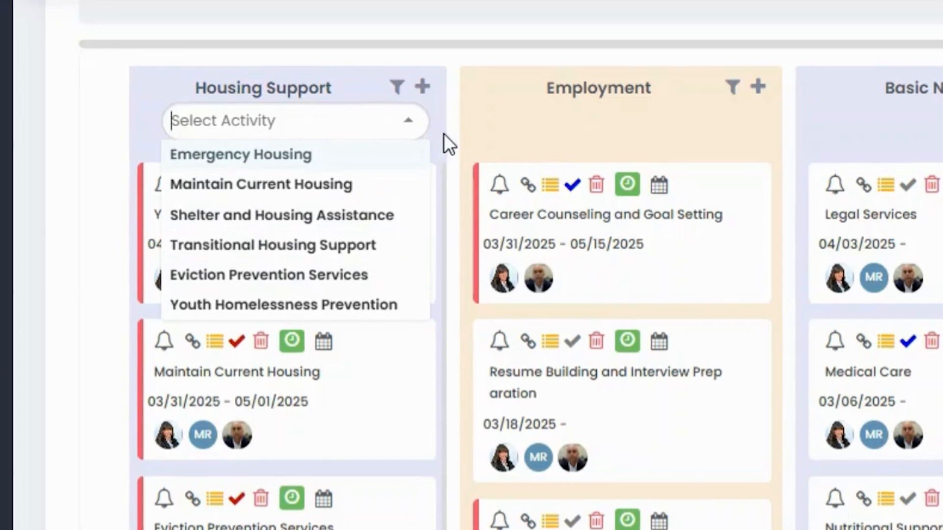
click(444, 130)
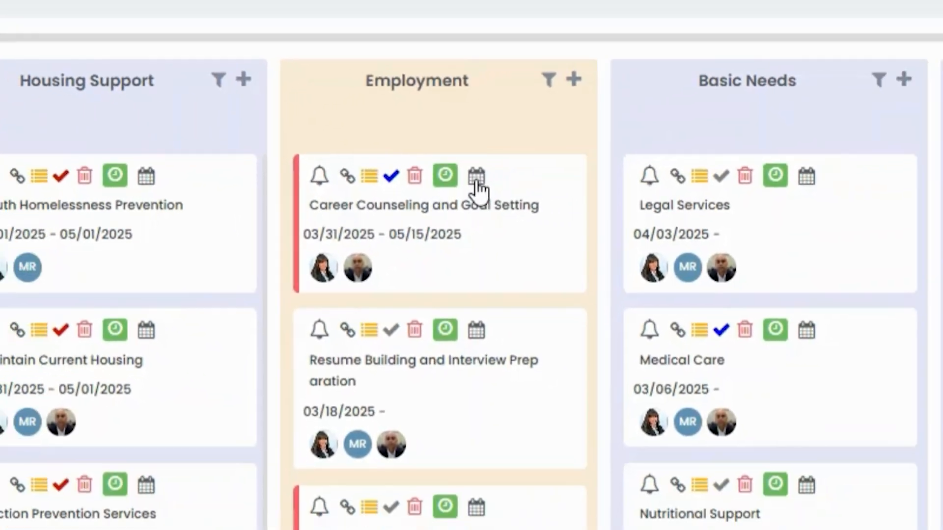
Step: Start a calendar event for the Career Counseling and Goal Setting activity and add a staff member as a second attendee
click(544, 184)
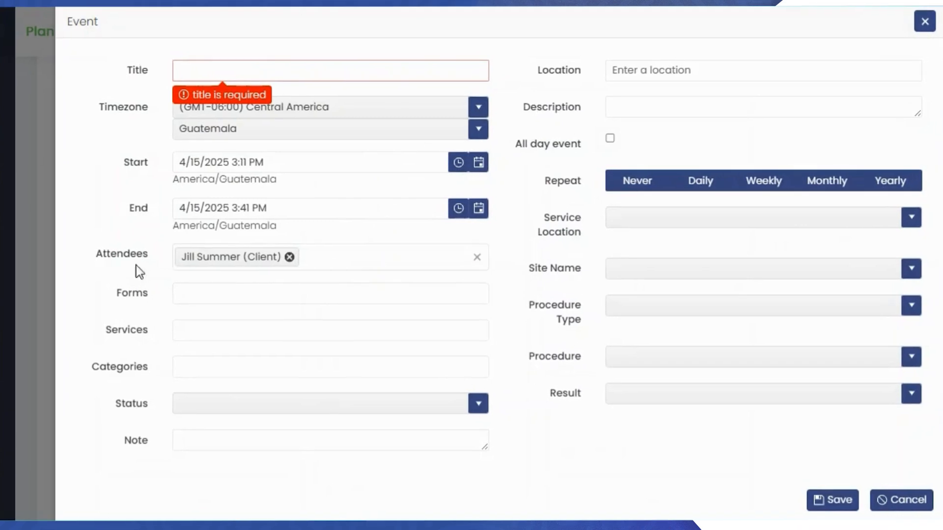
click(370, 261)
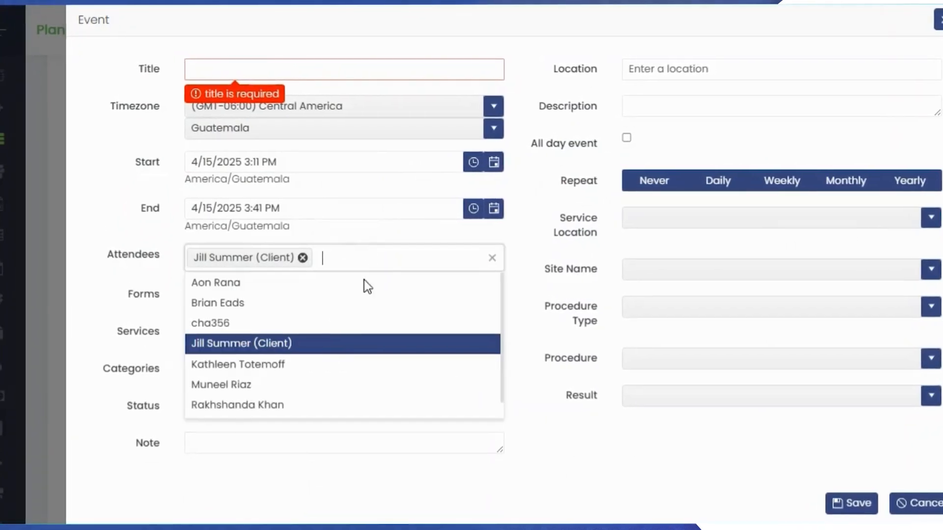
click(330, 368)
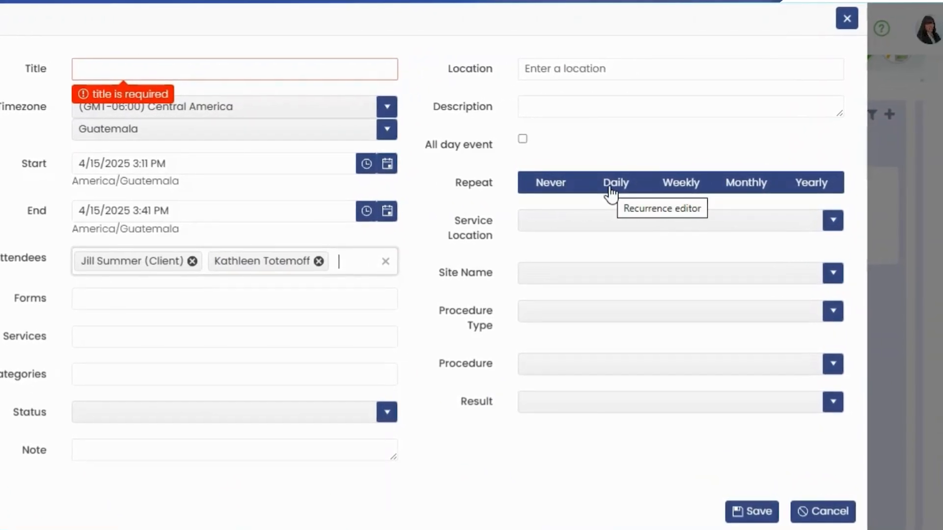
Step: Try to save the event with a yearly recurrence on the first Tuesday of April, and close the event form
click(612, 193)
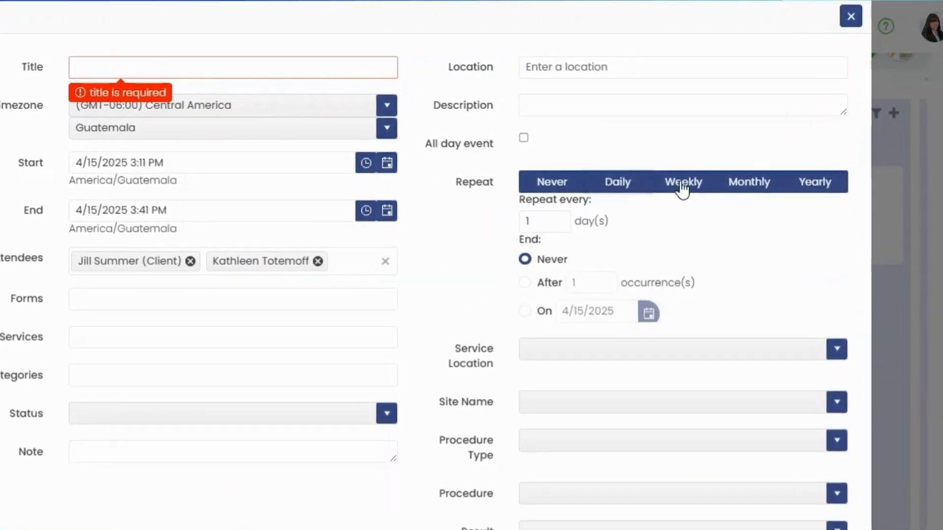
click(684, 191)
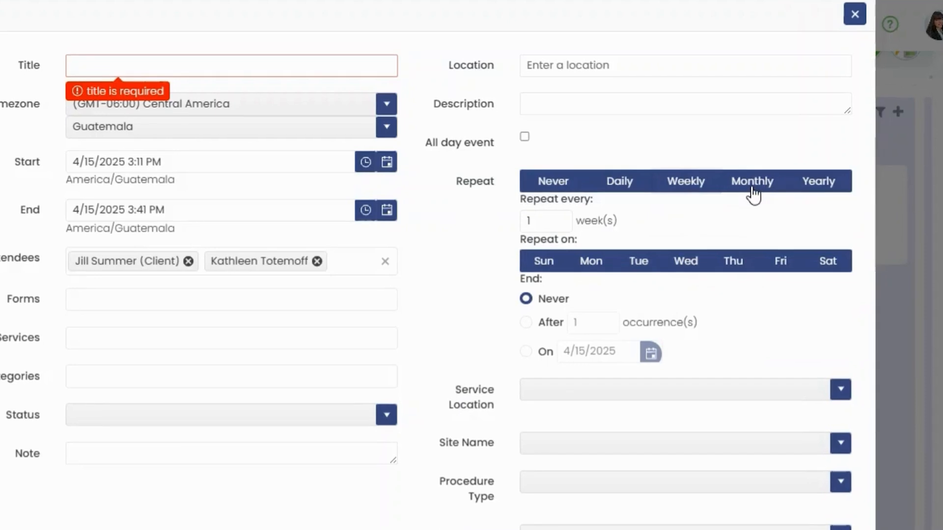
click(753, 194)
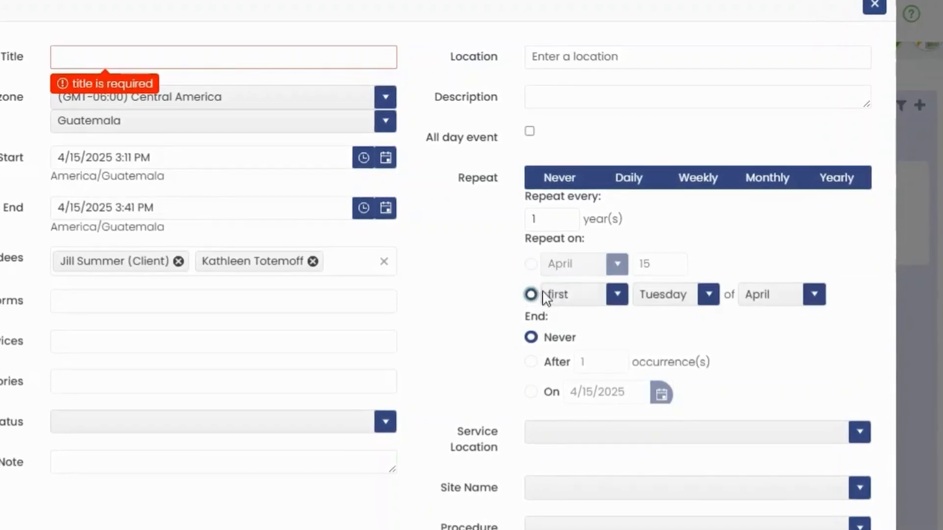
scroll(687, 295, down, 5)
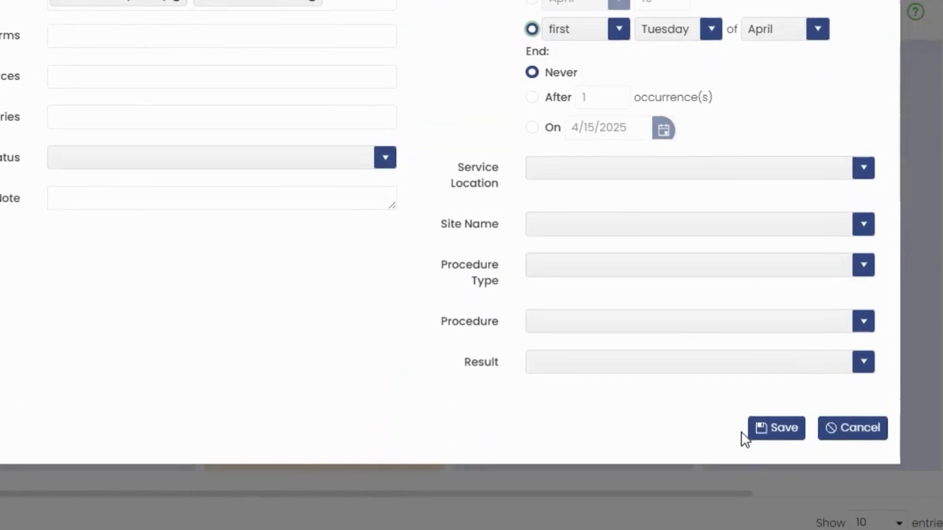
click(766, 430)
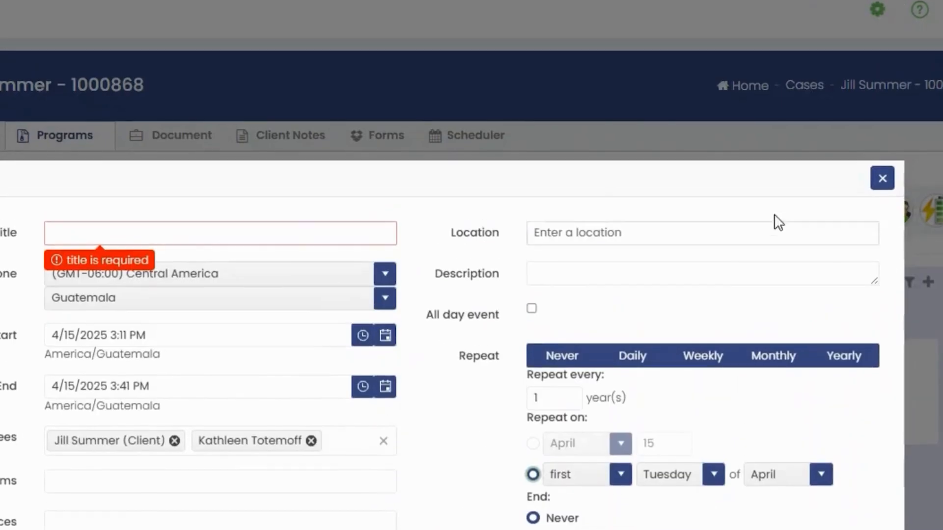
click(883, 179)
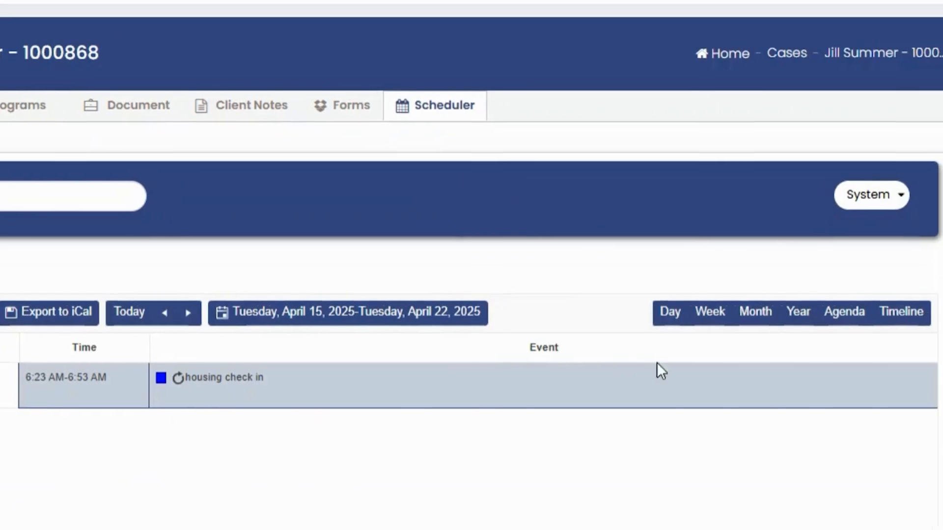
Step: View the case's scheduled events in the week, month and year calendar layouts
click(675, 314)
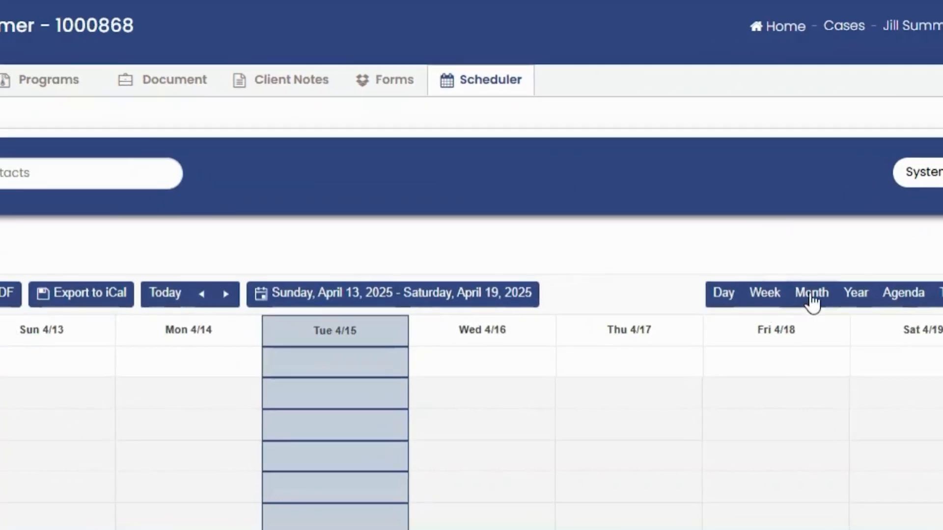
click(811, 294)
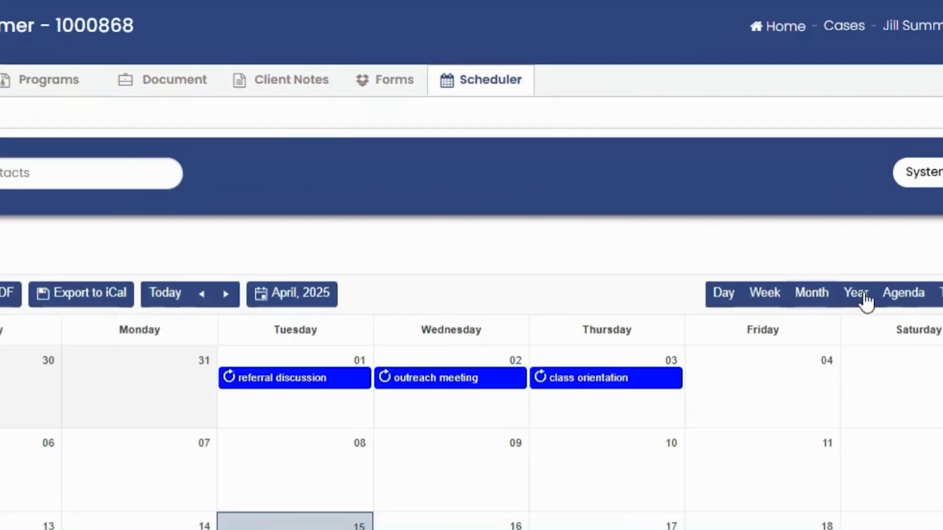
click(858, 299)
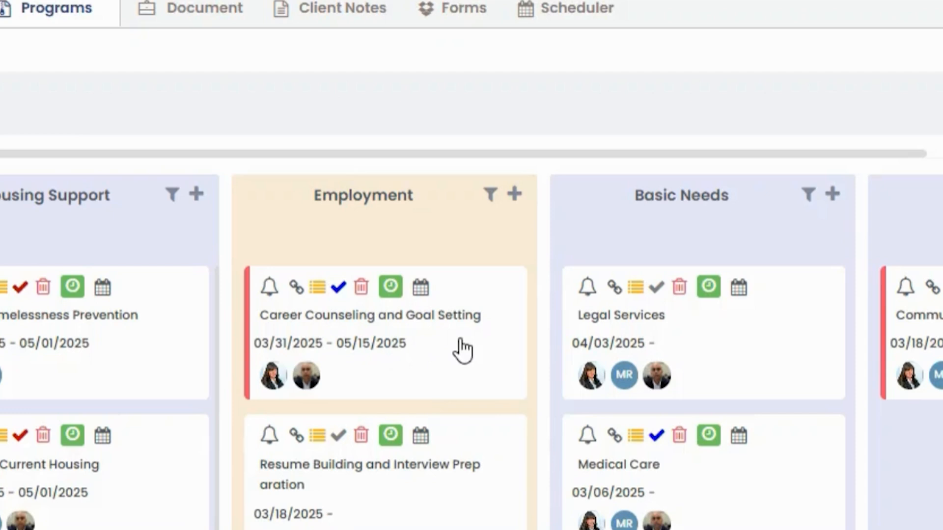
Step: Open the Career Counseling and Goal Setting activity under Employment for editing and set its status to Flagged
click(462, 349)
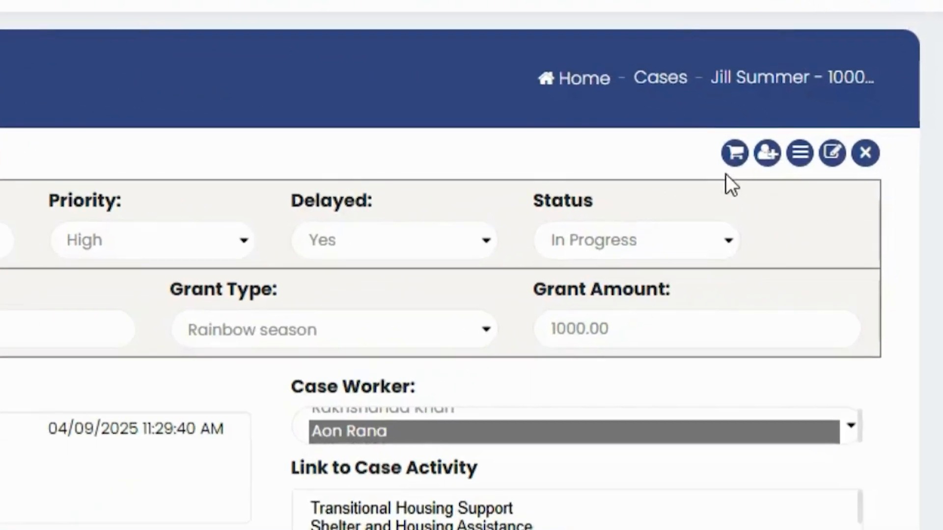
click(873, 147)
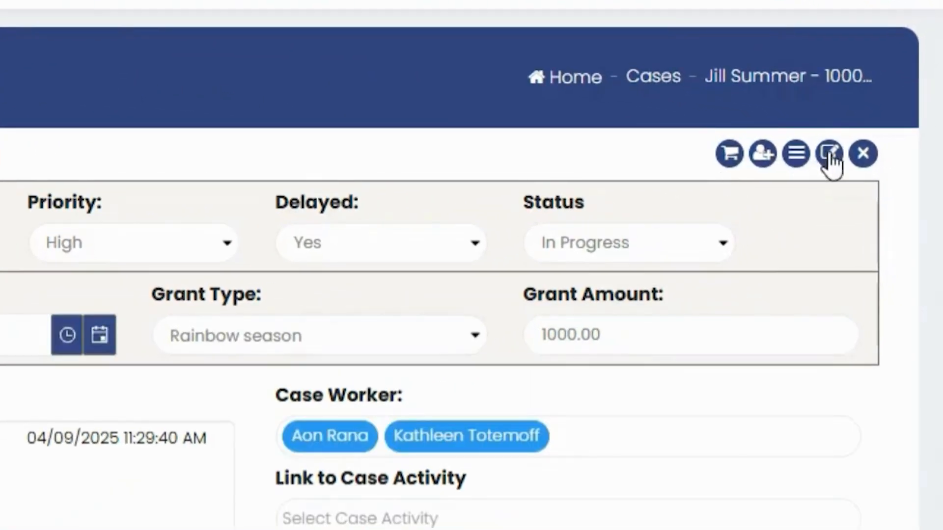
click(830, 154)
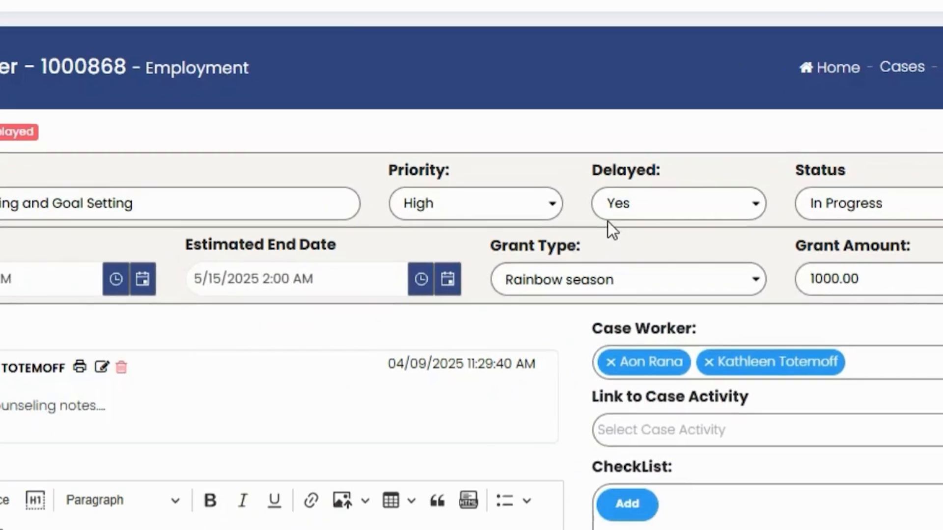
click(527, 210)
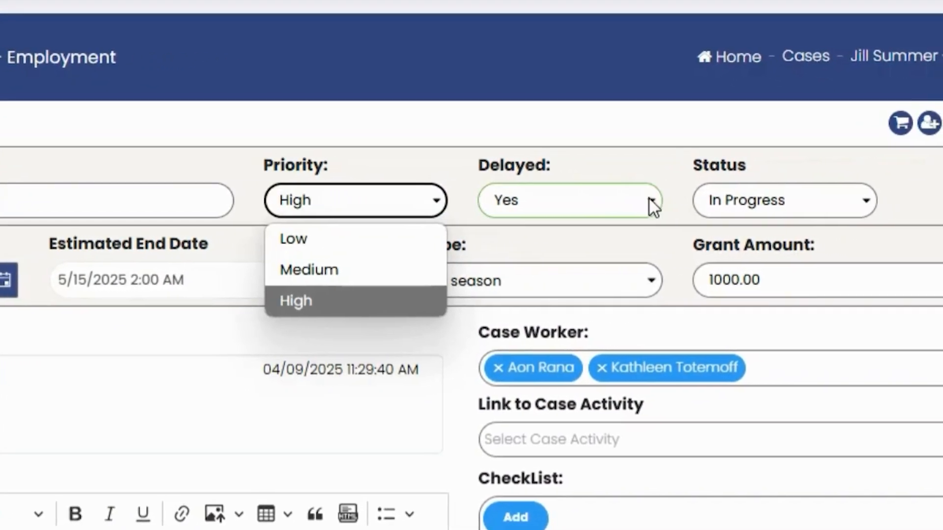
click(652, 202)
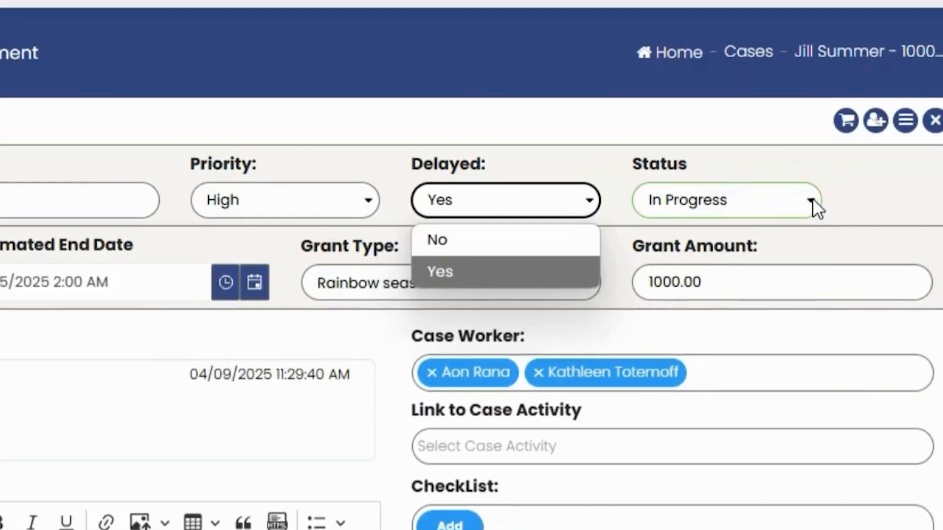
click(866, 201)
click(710, 336)
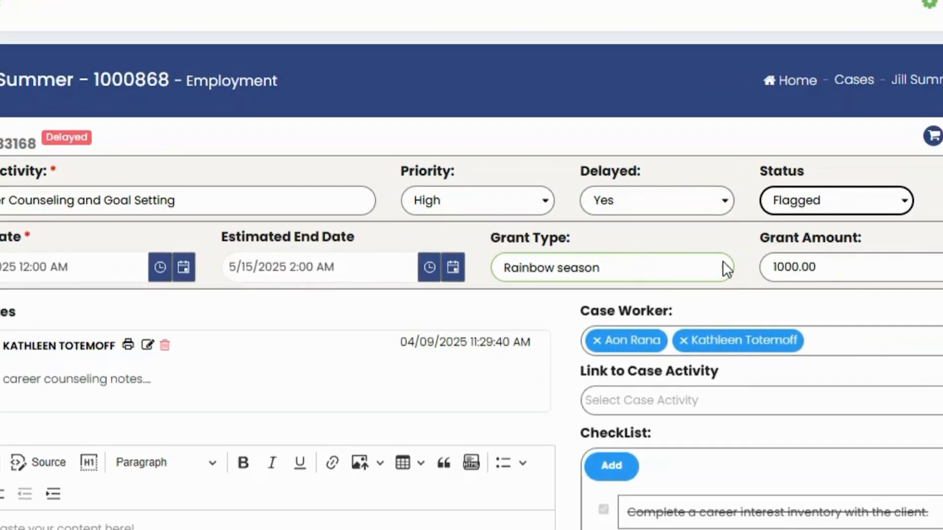
Step: Set the activity's grant type to Community Action and its grant amount to 1000
click(723, 273)
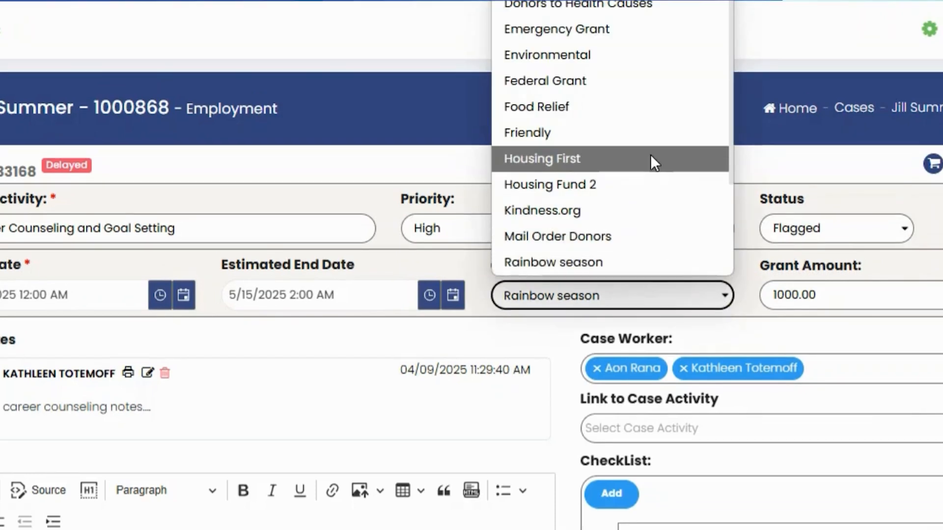
scroll(638, 137, up, 3)
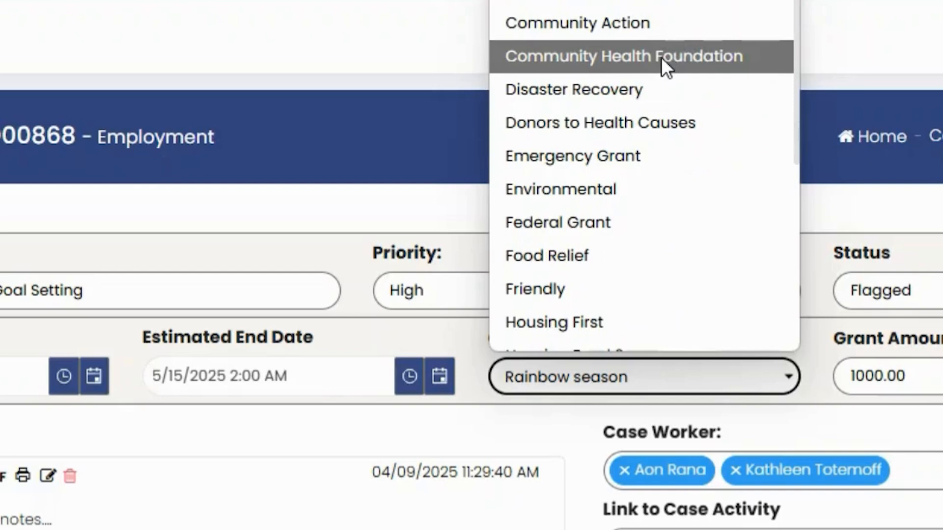
click(641, 32)
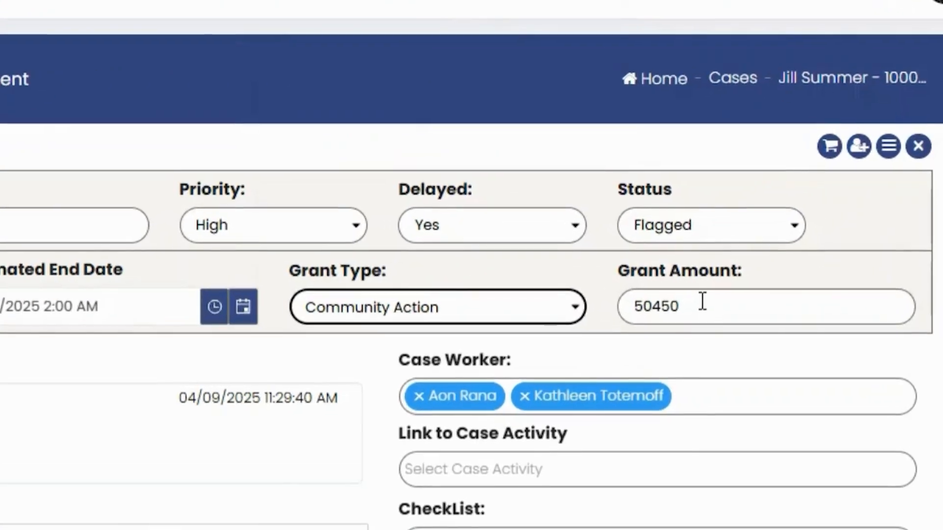
click(772, 242)
drag(772, 242, 749, 246)
drag(655, 302, 621, 306)
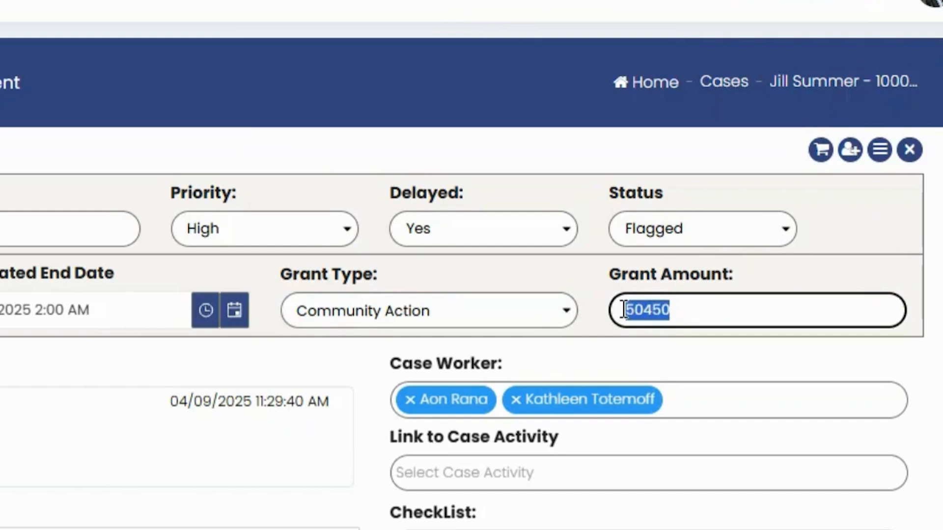
key(BackSpace)
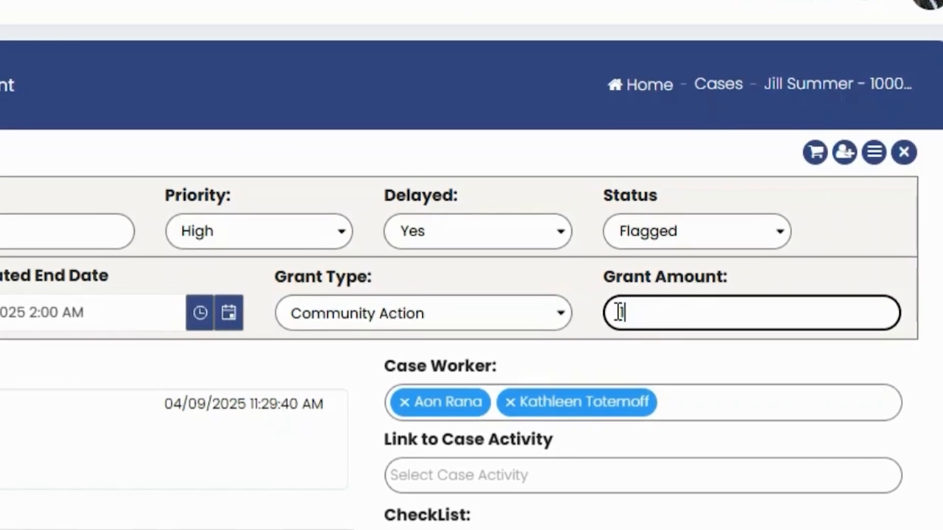
text(1000)
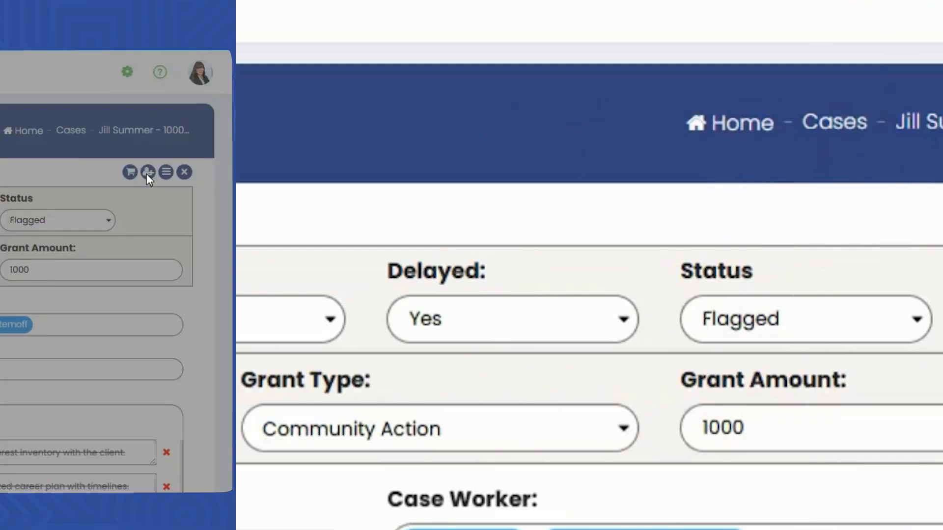
Step: In the activity's referrals, change the Education category's service provider to College Prep Instruction and save the referrals
click(769, 216)
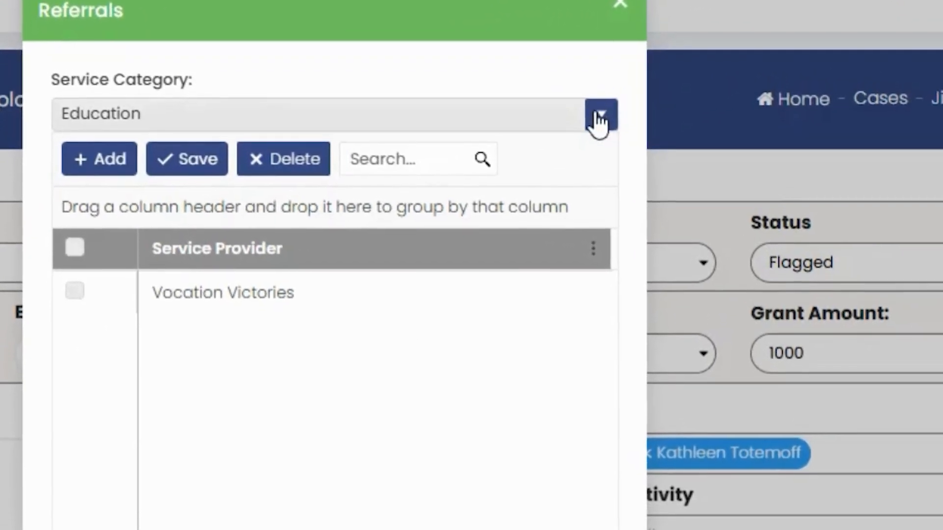
click(598, 121)
click(285, 280)
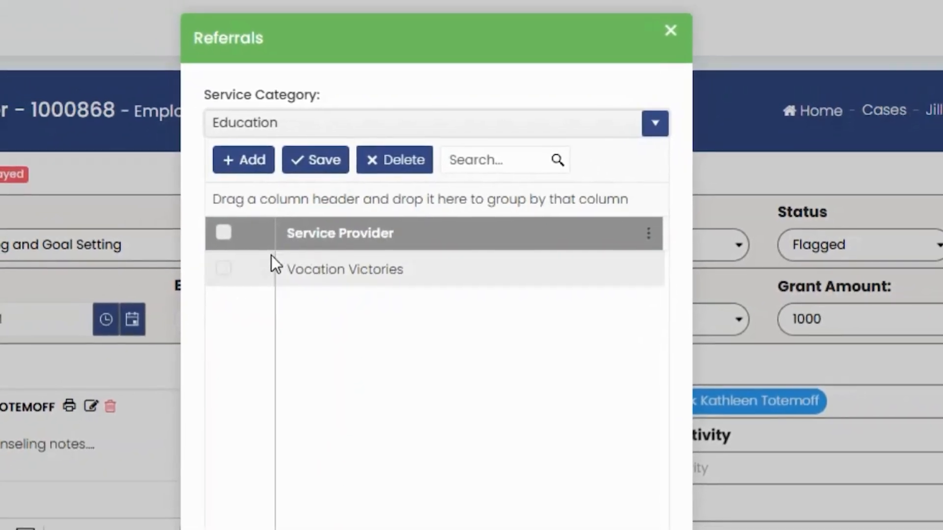
click(246, 162)
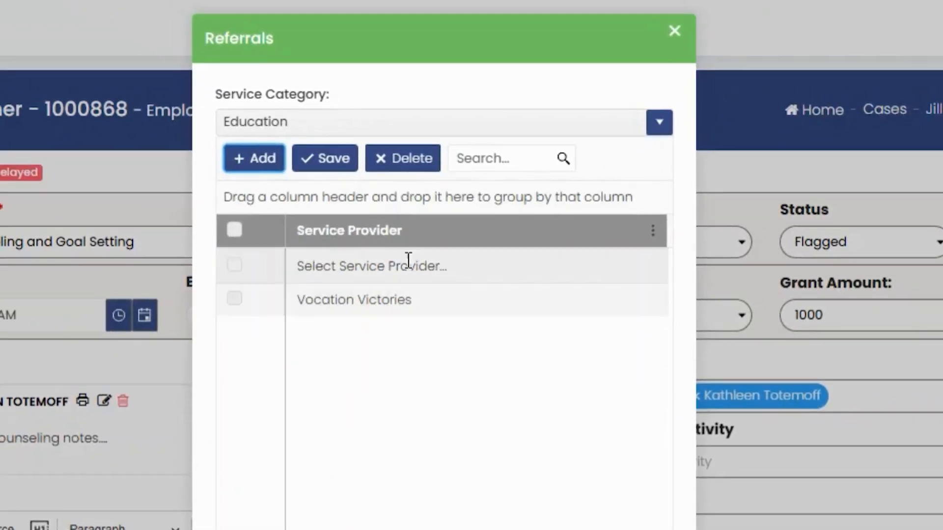
click(515, 299)
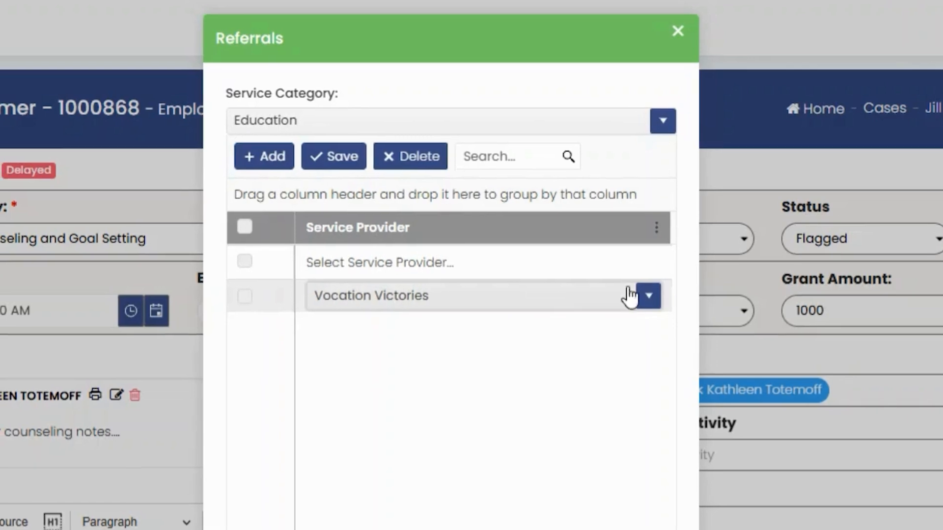
click(647, 297)
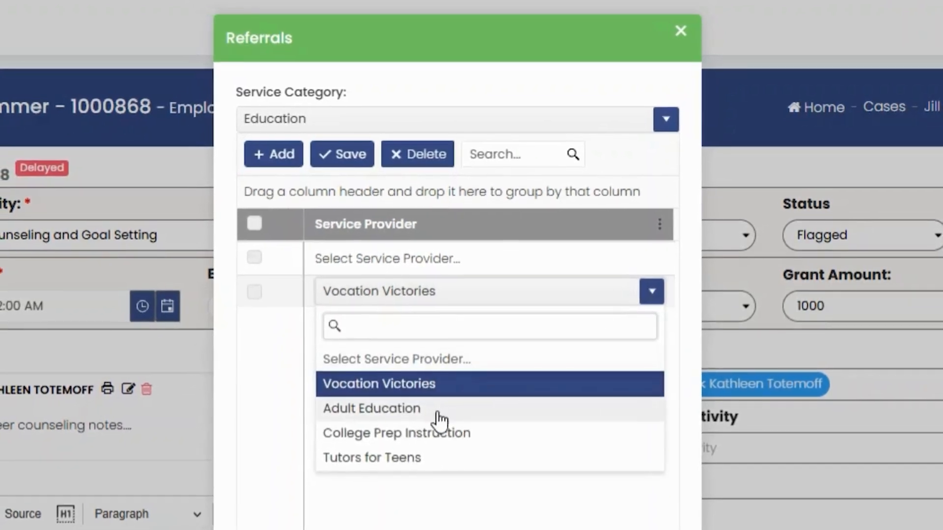
click(436, 434)
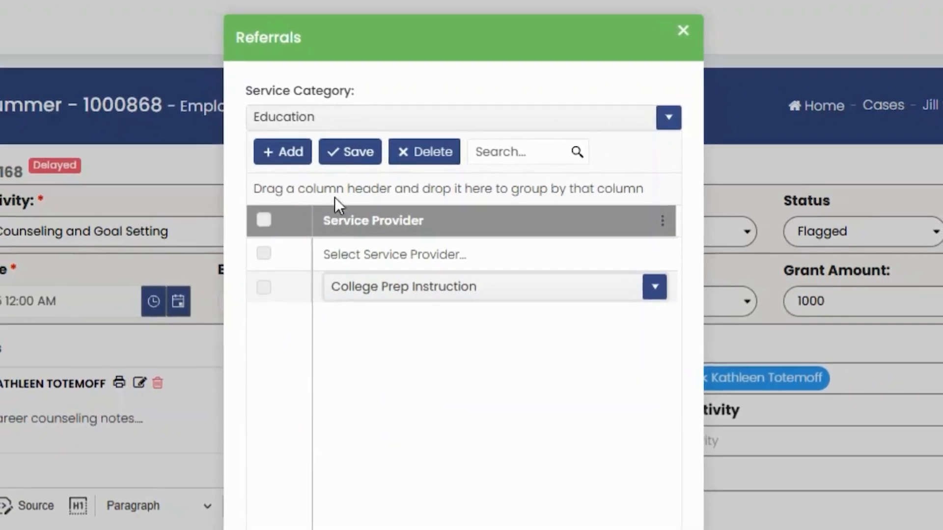
click(366, 156)
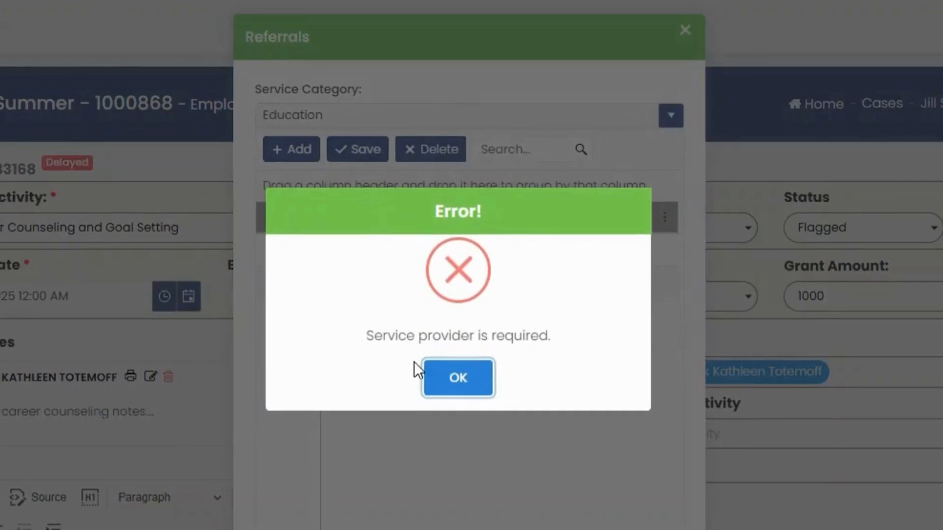
click(445, 385)
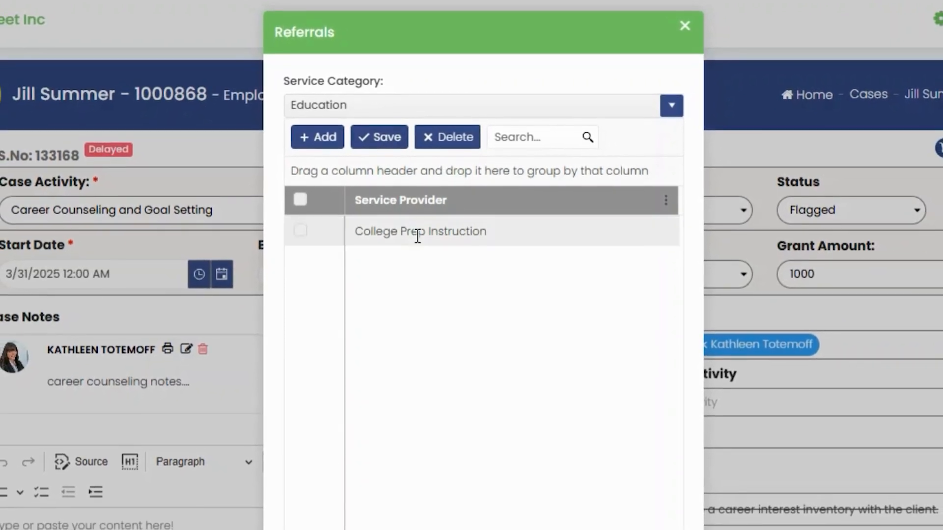
click(417, 236)
click(379, 137)
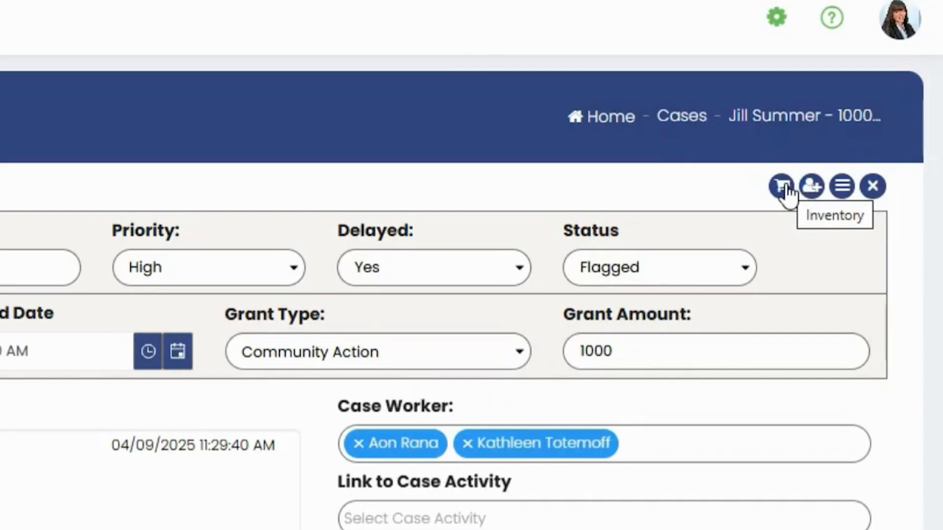
Step: Add Amazon Cards with a quantity of 3 to the activity's inventory and save the inventory list
click(813, 148)
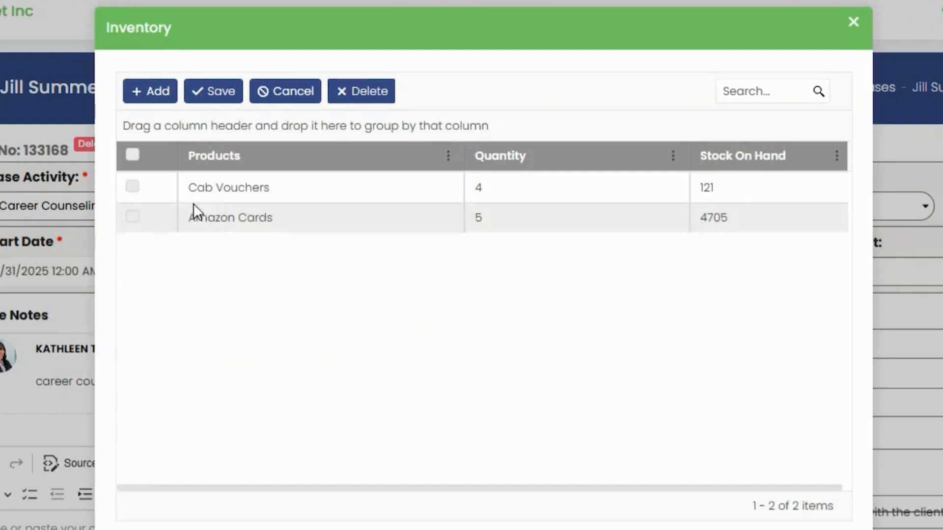
click(153, 100)
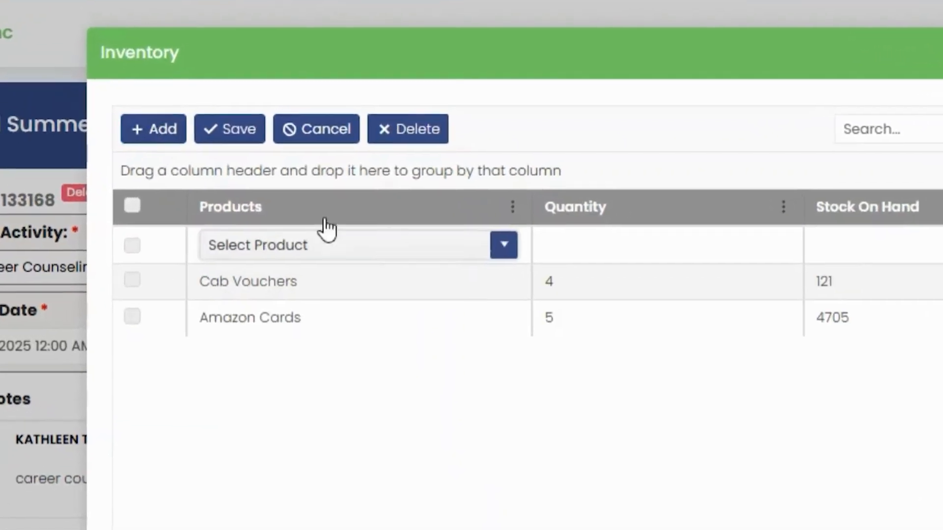
click(513, 251)
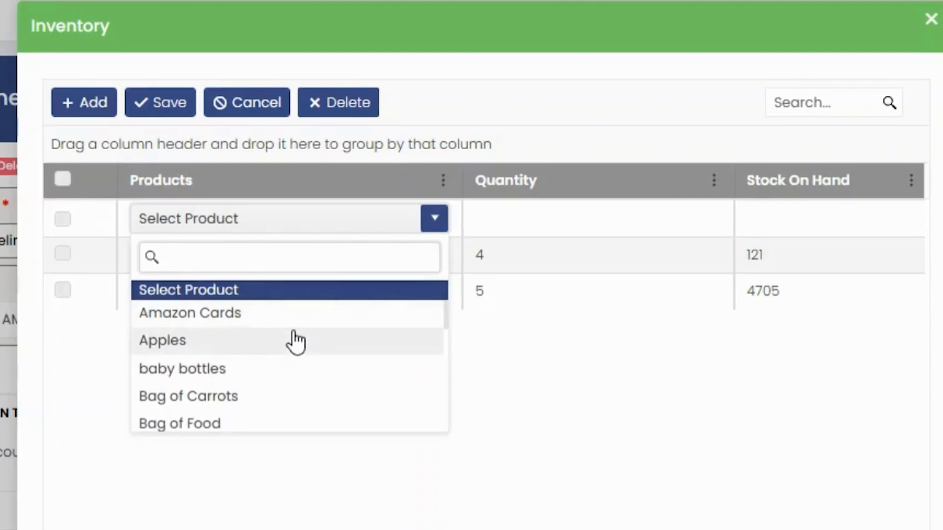
click(287, 314)
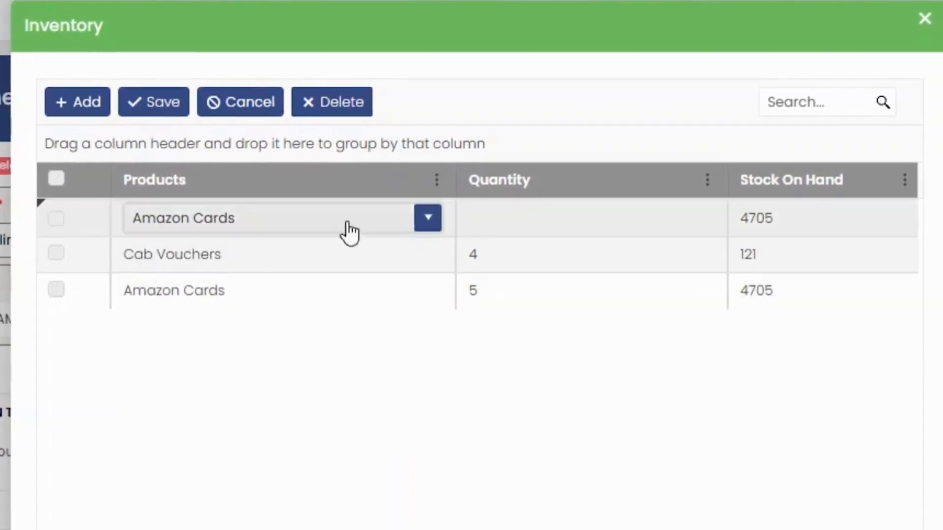
click(580, 213)
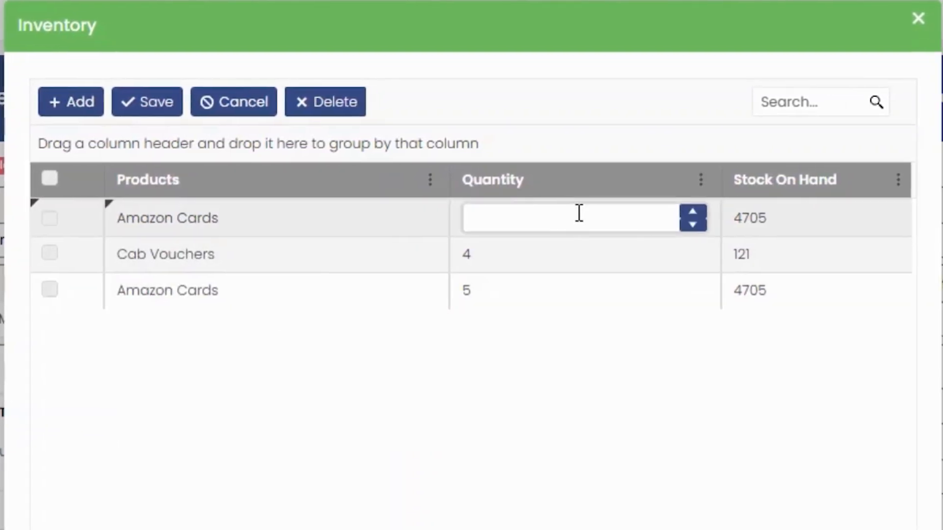
text(3)
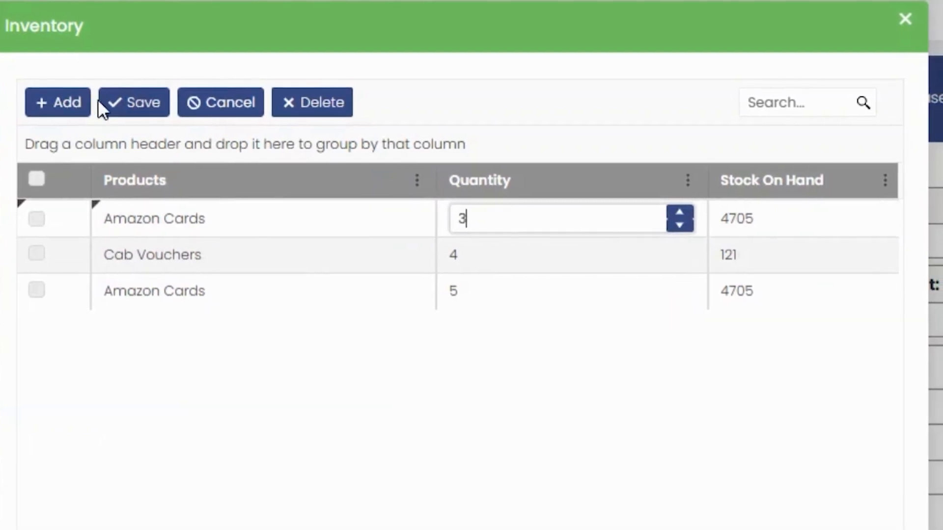
click(122, 107)
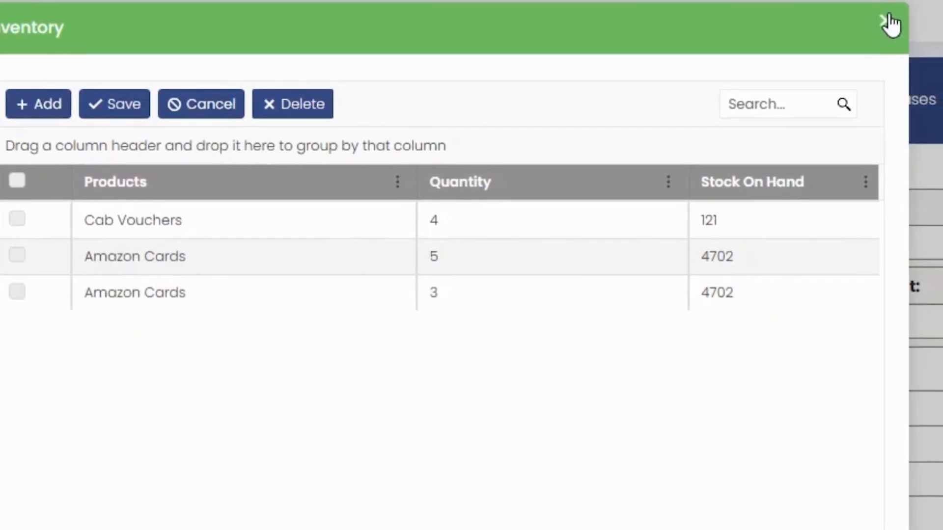
click(886, 22)
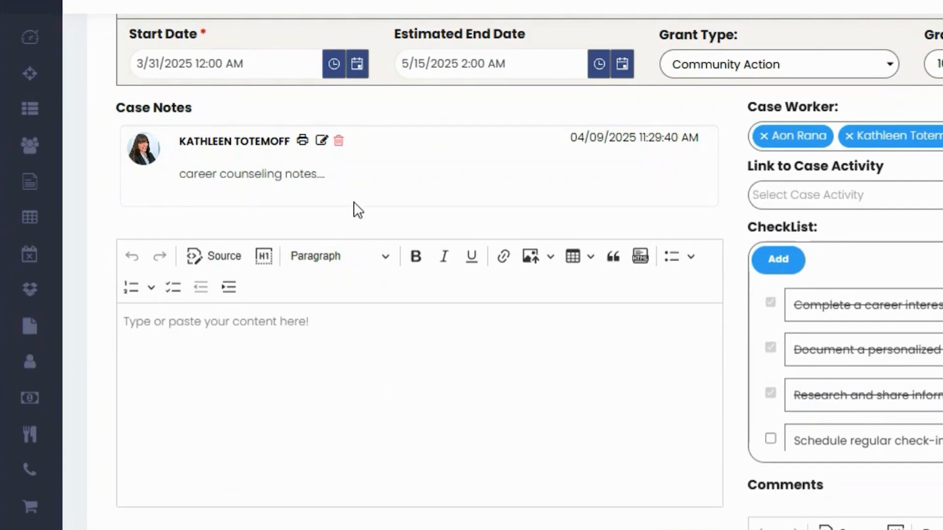
Step: Review the activity's notes, checklist and comments, and look through the available case workers and linkable case activities
scroll(760, 308, down, 2)
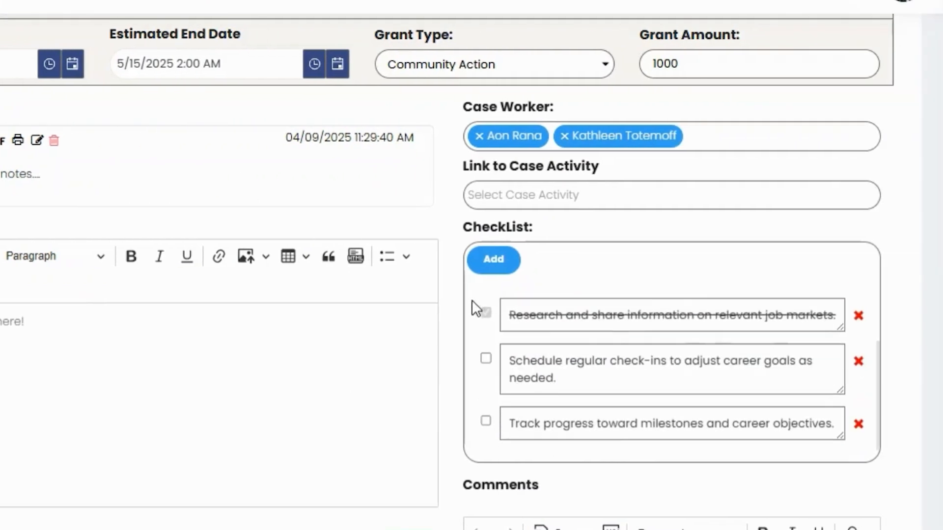
scroll(645, 523, down, 5)
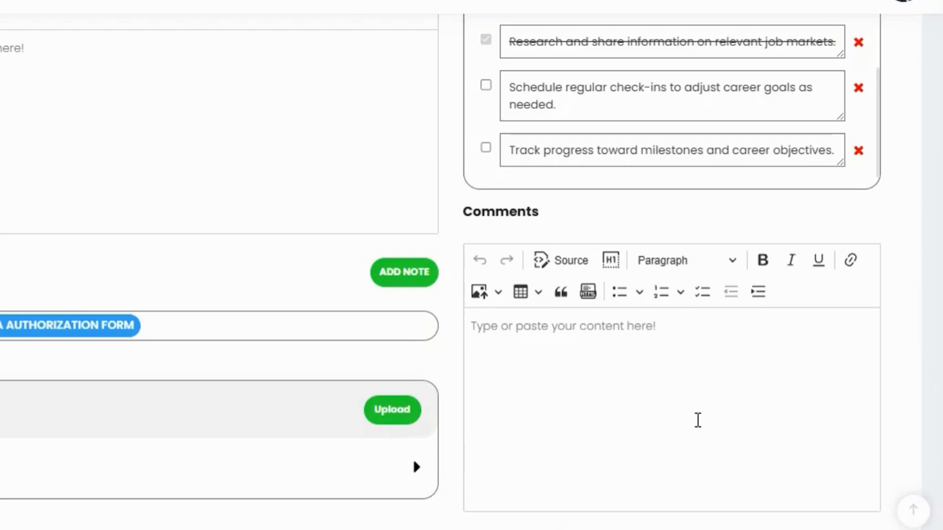
scroll(697, 423, up, 6)
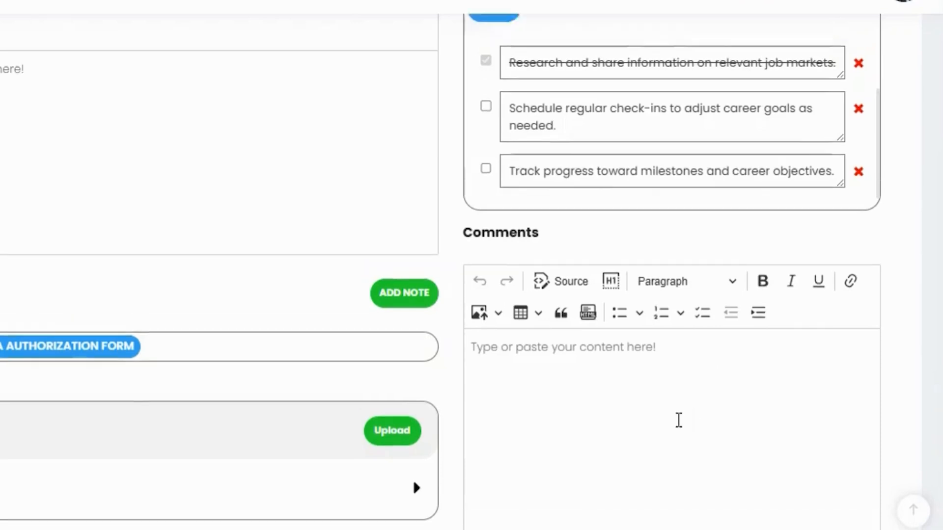
click(702, 153)
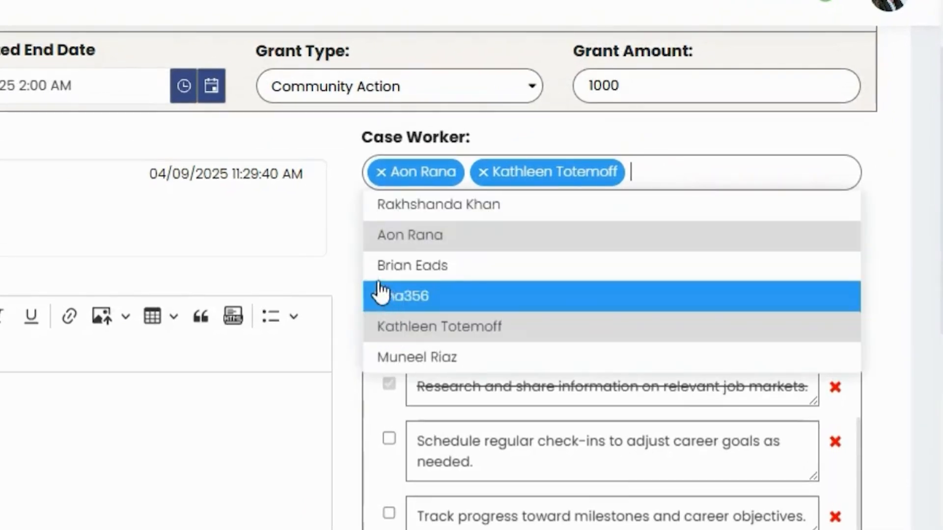
click(342, 273)
click(491, 247)
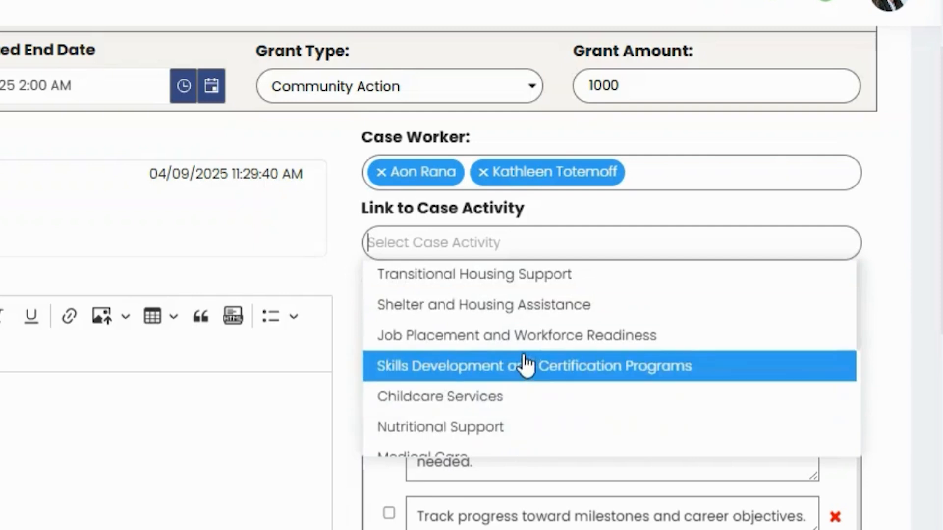
scroll(525, 363, down, 2)
click(343, 340)
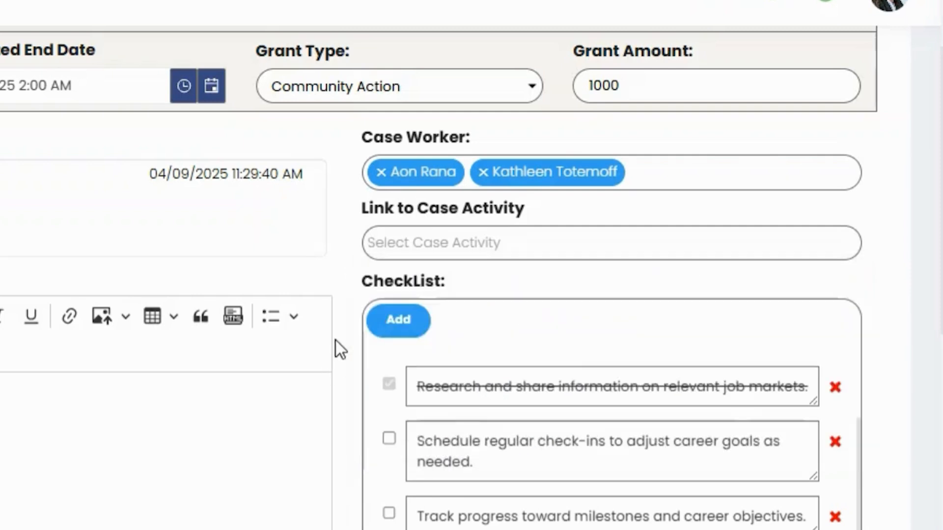
Step: Add a completed checklist item reading 435 to the activity and delete it again
scroll(388, 343, down, 4)
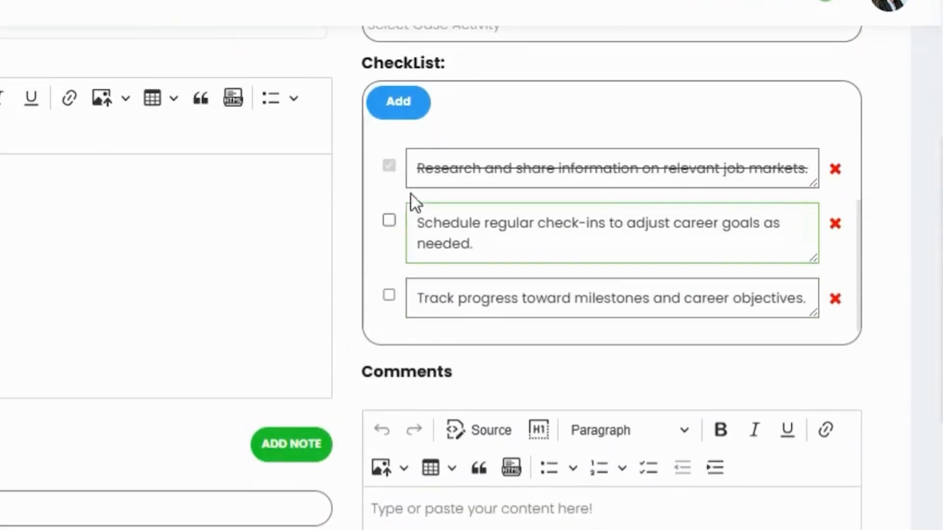
click(414, 105)
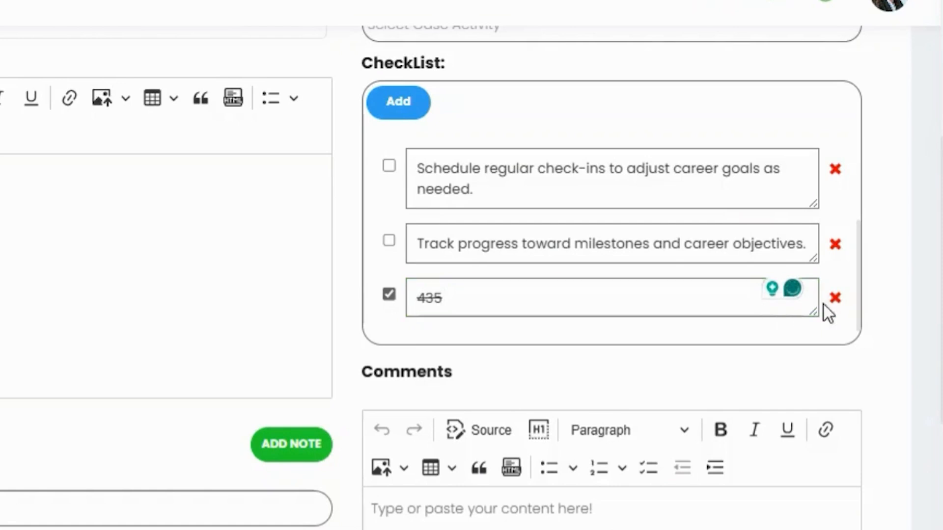
click(836, 299)
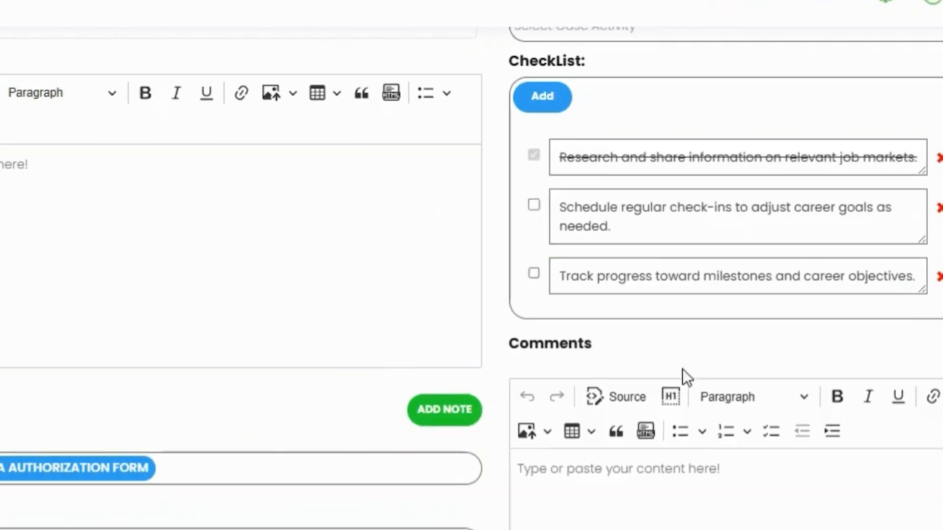
Step: View the forms that can be attached to the Career Counseling and Goal Setting activity
scroll(441, 386, down, 2)
click(476, 330)
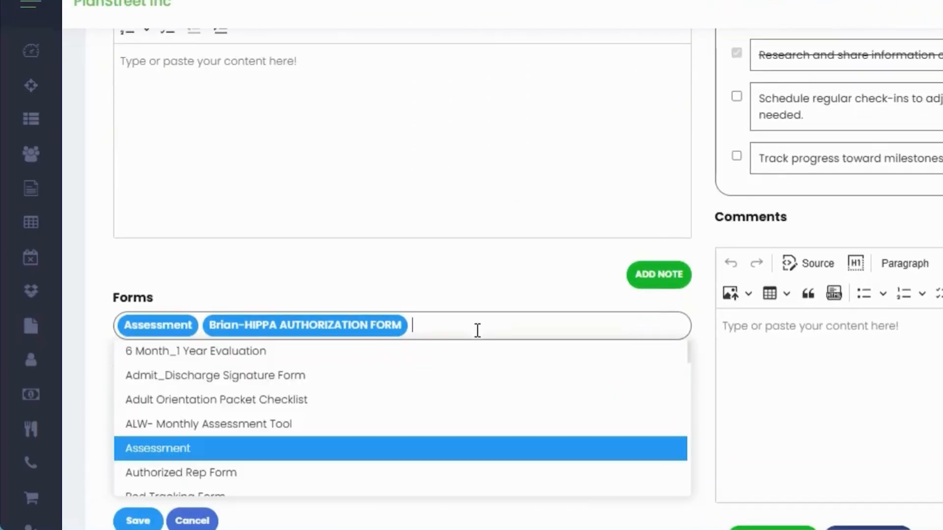
click(474, 259)
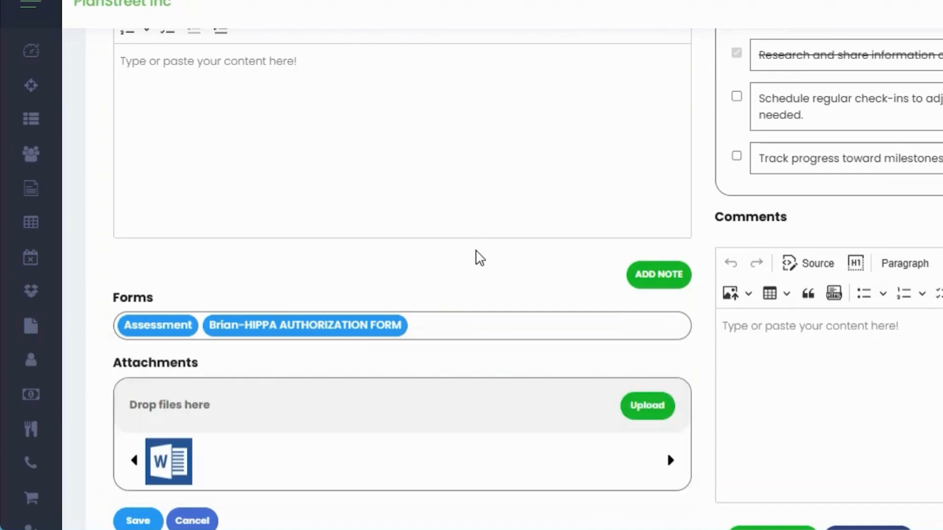
Step: Review the activity's attachments and posted comments, and save the activity
scroll(451, 304, down, 1)
scroll(428, 354, down, 1)
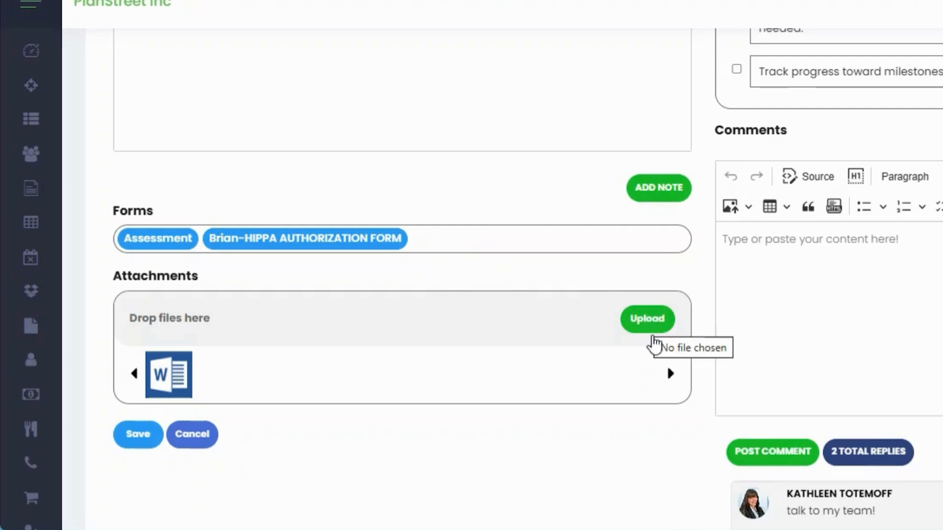
scroll(736, 331, down, 4)
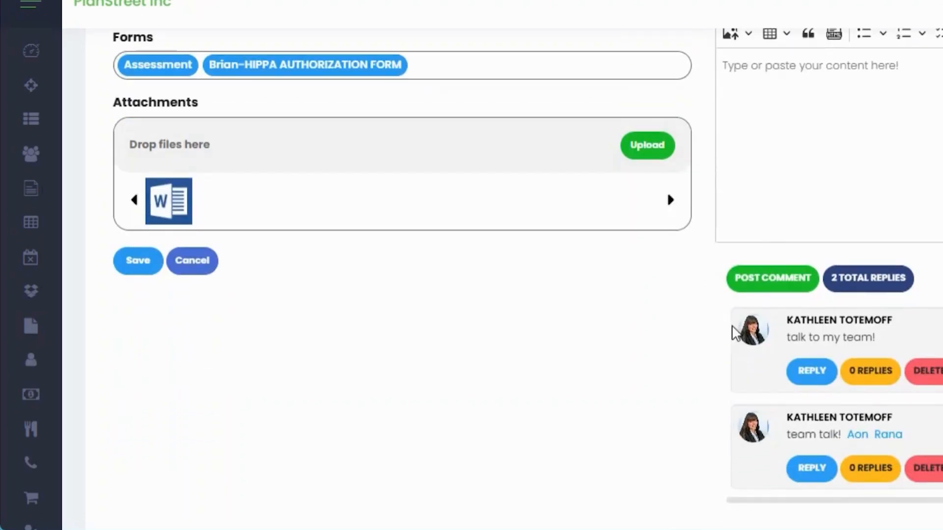
scroll(735, 332, down, 2)
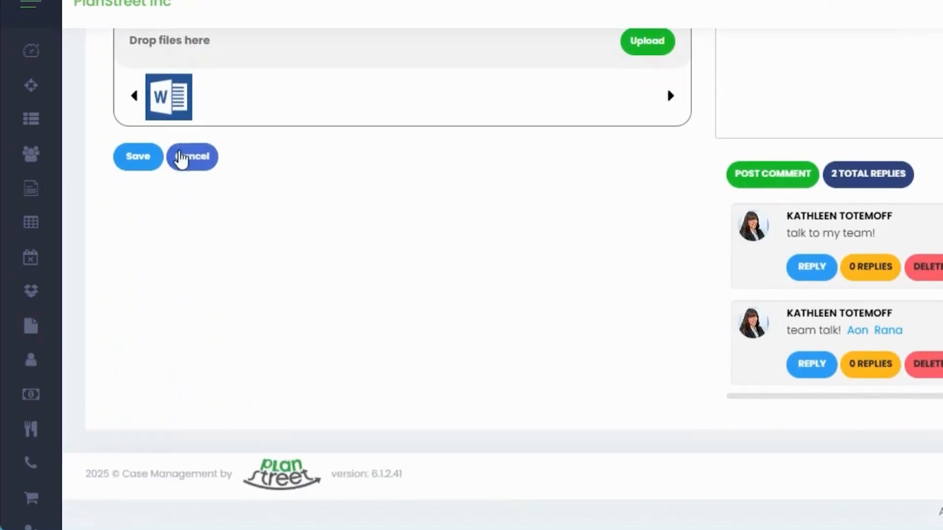
click(147, 157)
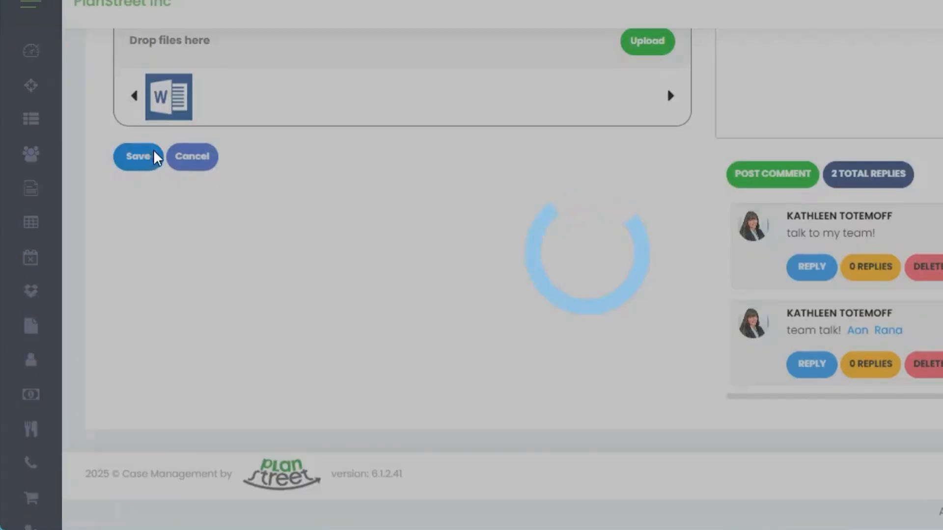
Step: View the time entry form of the Career Counseling and Goal Setting activity and close it without logging time
scroll(851, 226, up, 2)
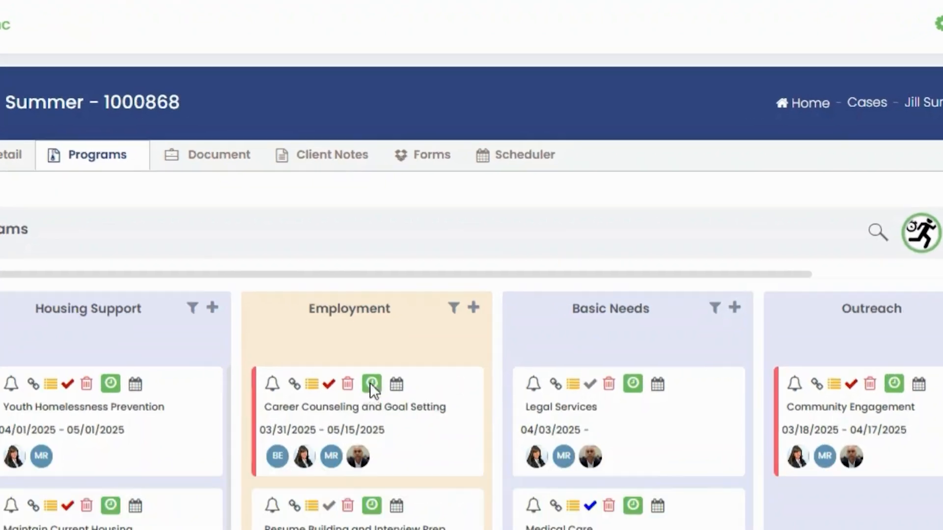
click(390, 360)
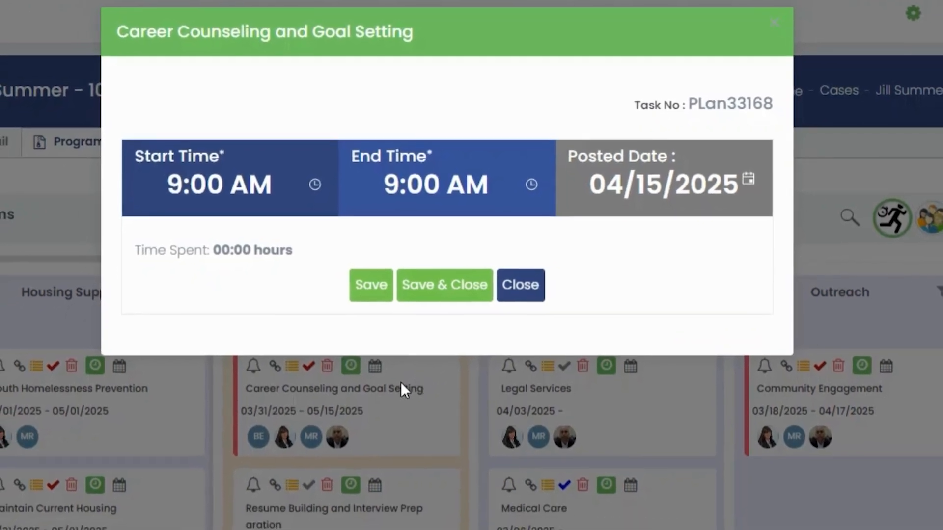
click(521, 291)
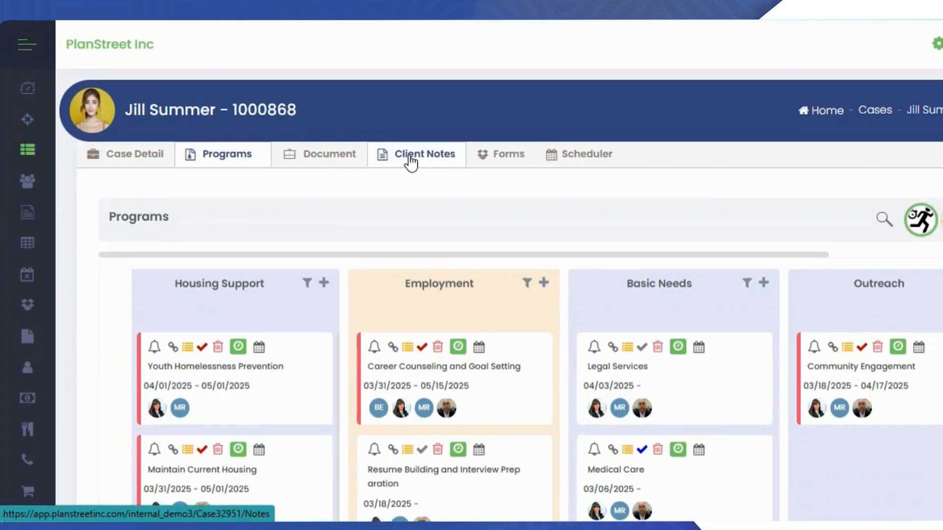
Step: Open the case's client notes and read through the notes and comments listed under each program activity
click(425, 158)
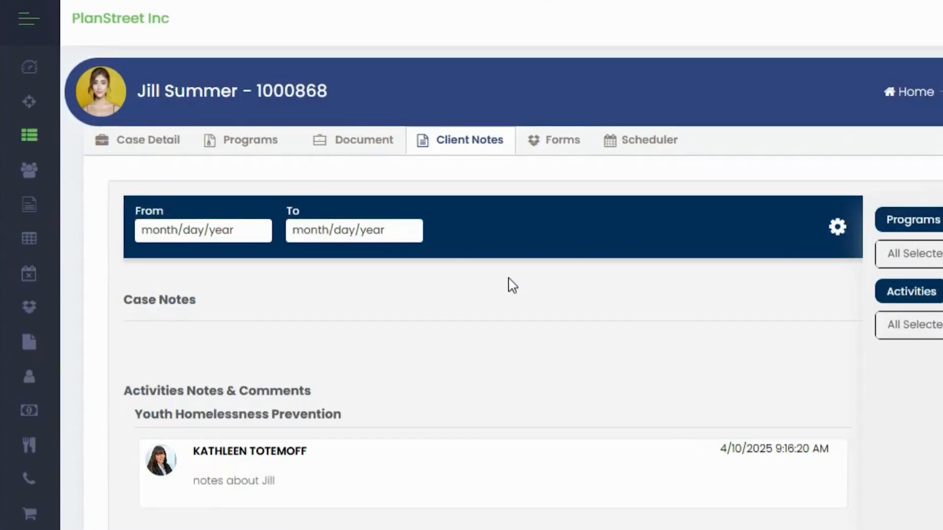
scroll(512, 285, down, 3)
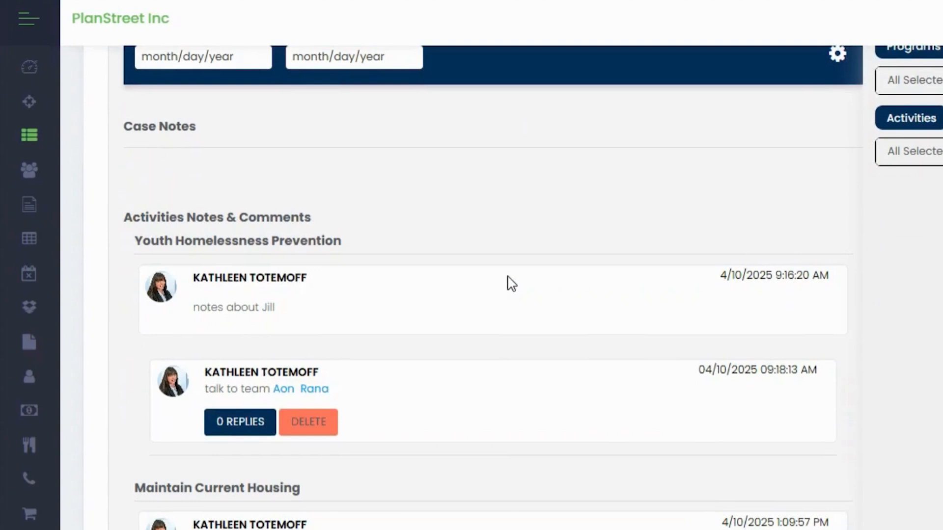
scroll(805, 158, down, 9)
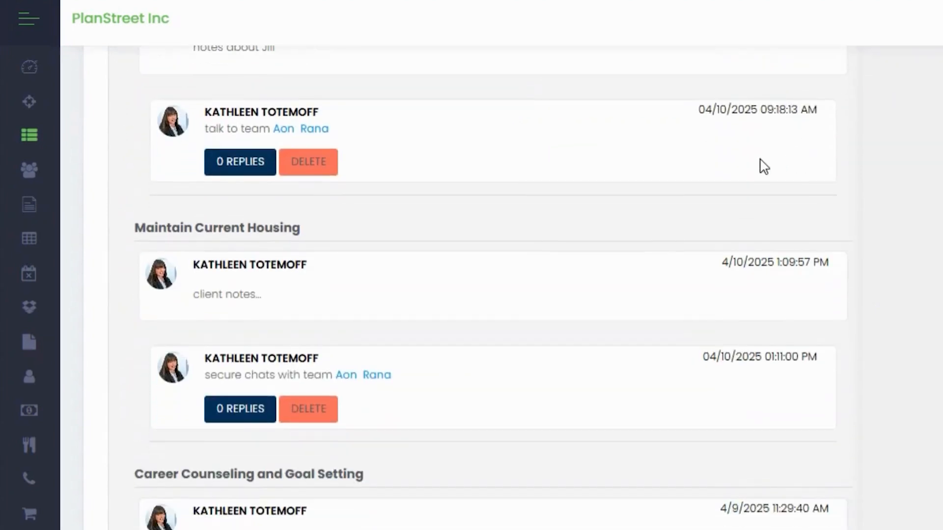
scroll(755, 149, down, 13)
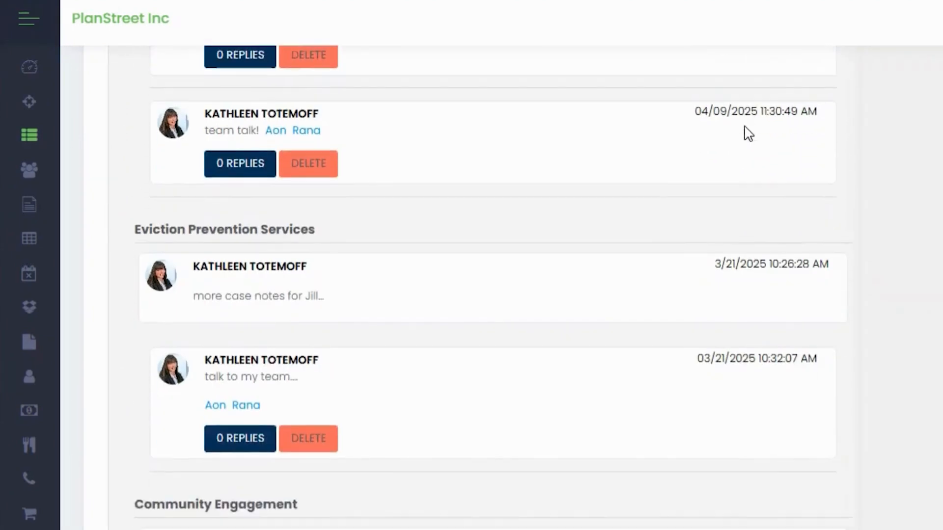
scroll(776, 334, down, 20)
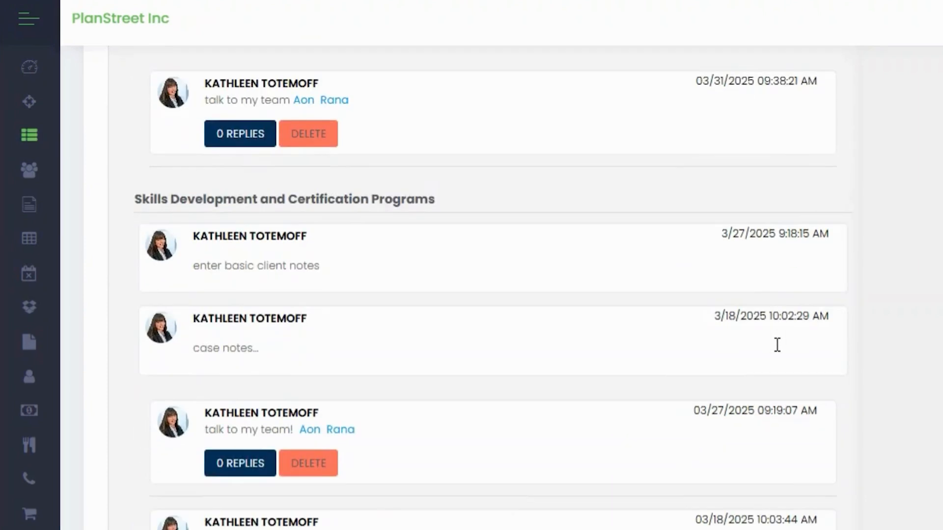
scroll(779, 352, down, 14)
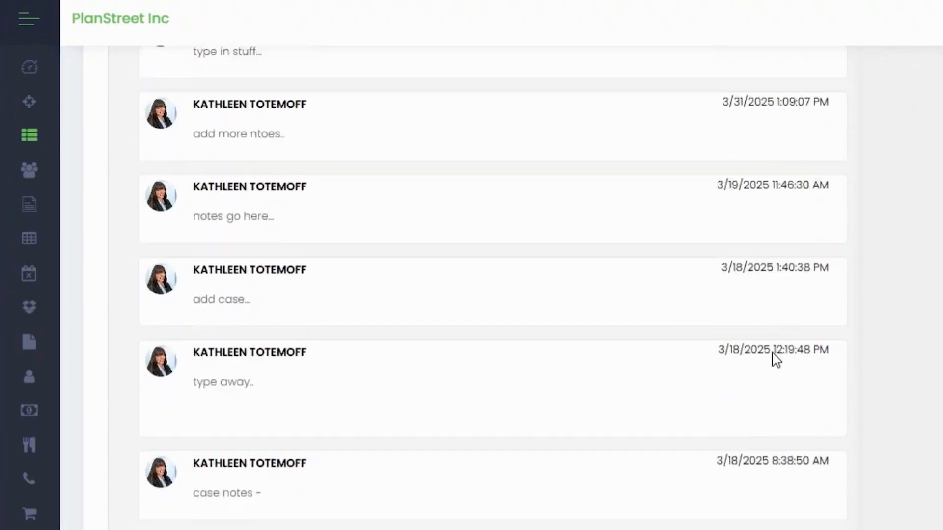
scroll(776, 360, down, 11)
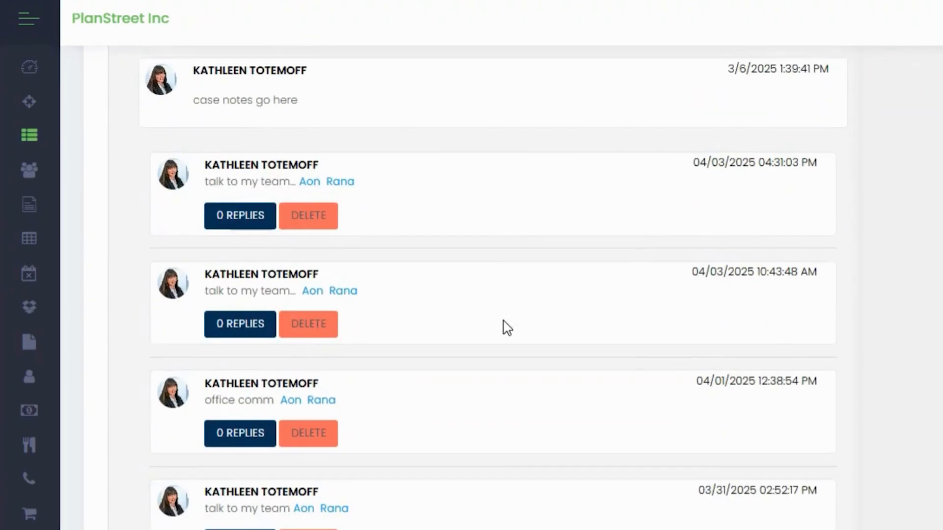
scroll(507, 328, down, 16)
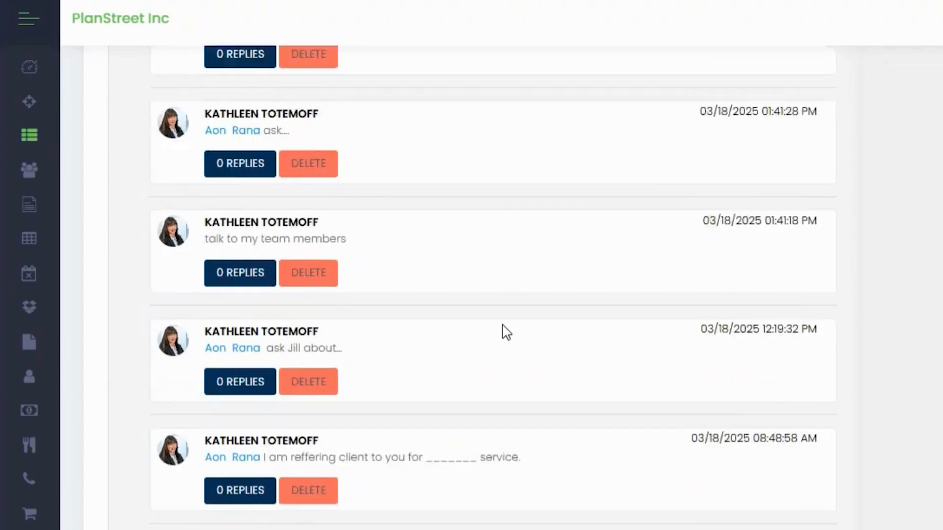
scroll(504, 328, up, 15)
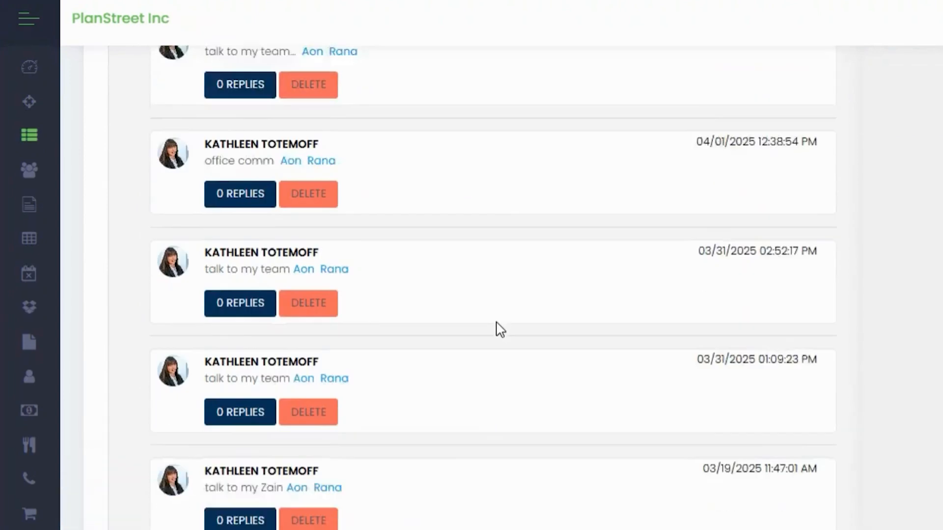
Step: Return to the beginning of the client notes and view the available program and activity filter choices, leaving both filters unchanged
scroll(499, 330, up, 20)
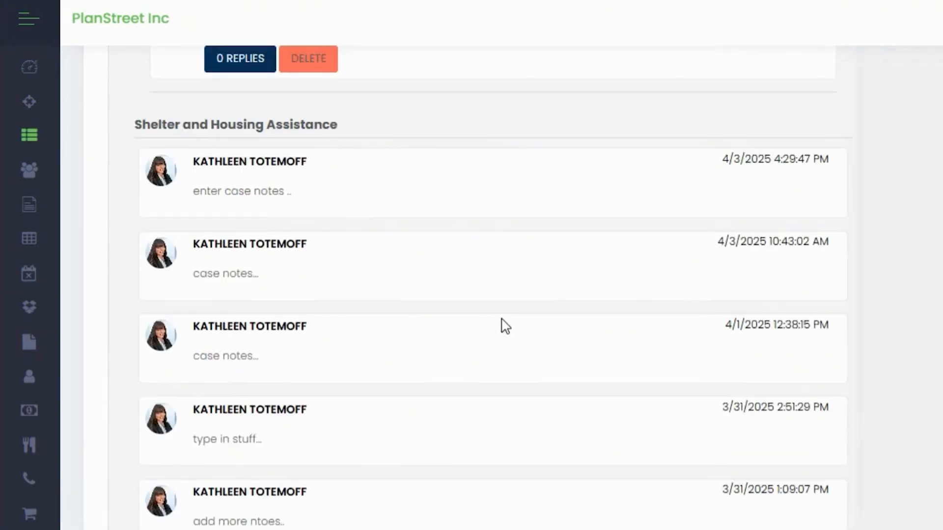
scroll(506, 326, up, 20)
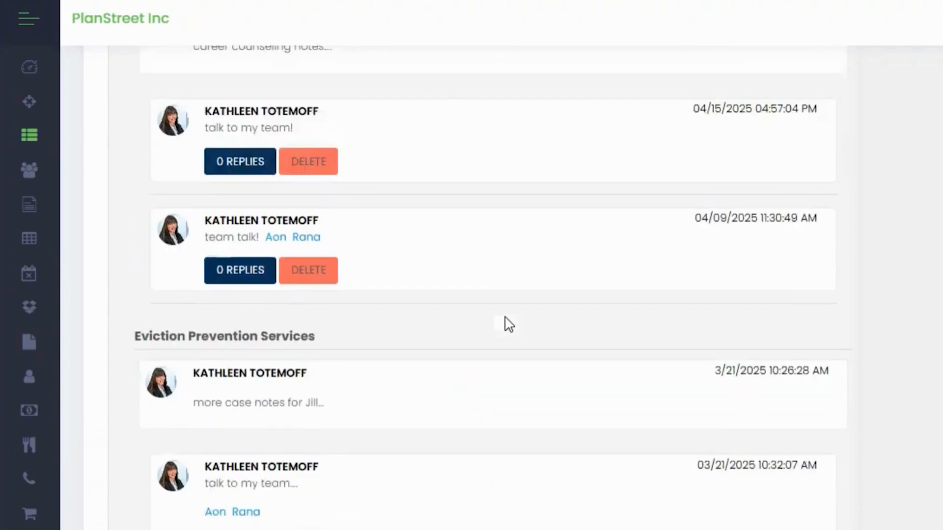
scroll(506, 324, up, 10)
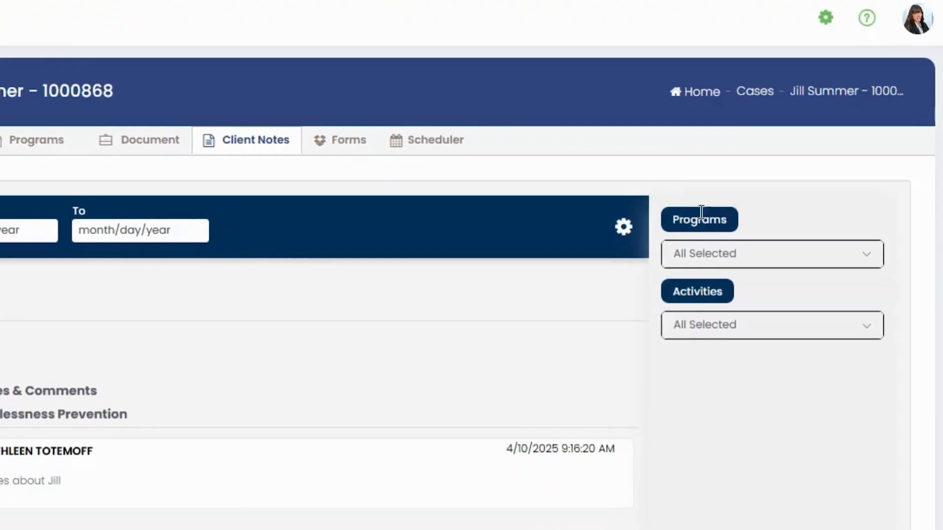
click(855, 261)
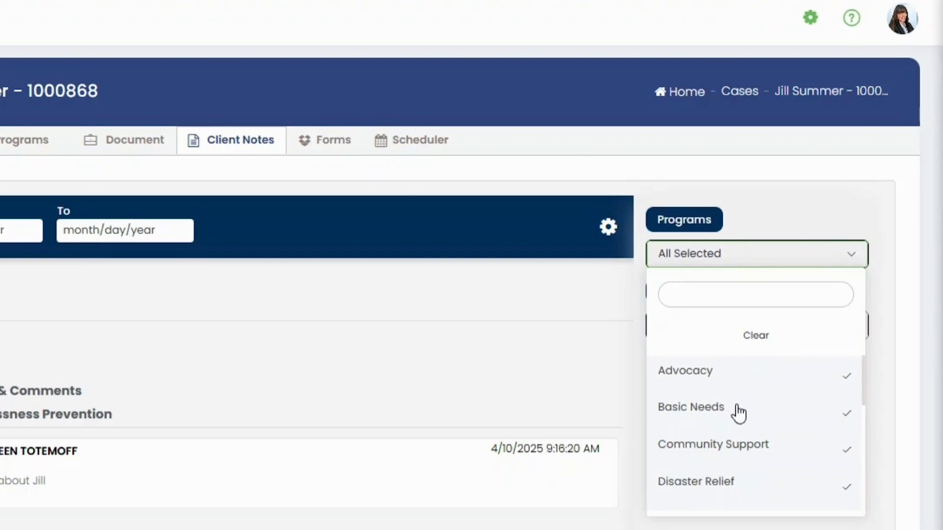
click(910, 382)
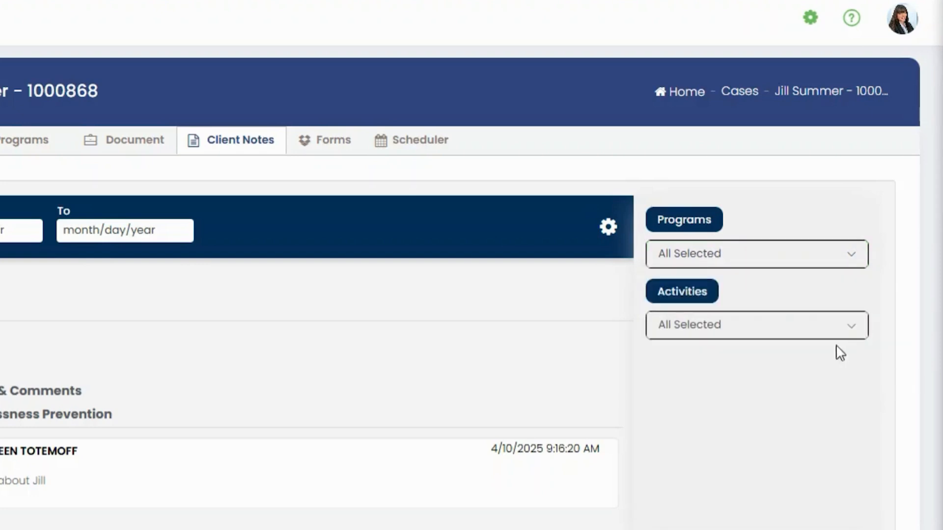
click(807, 338)
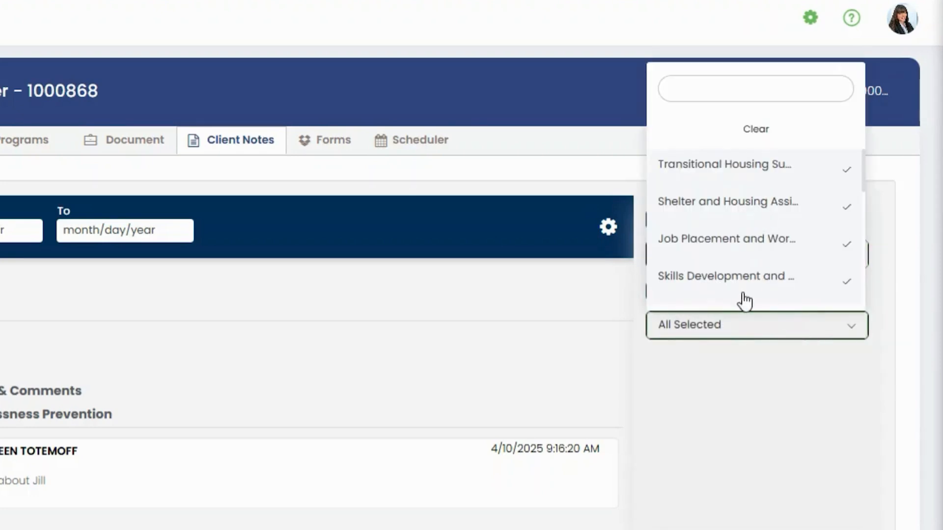
click(794, 478)
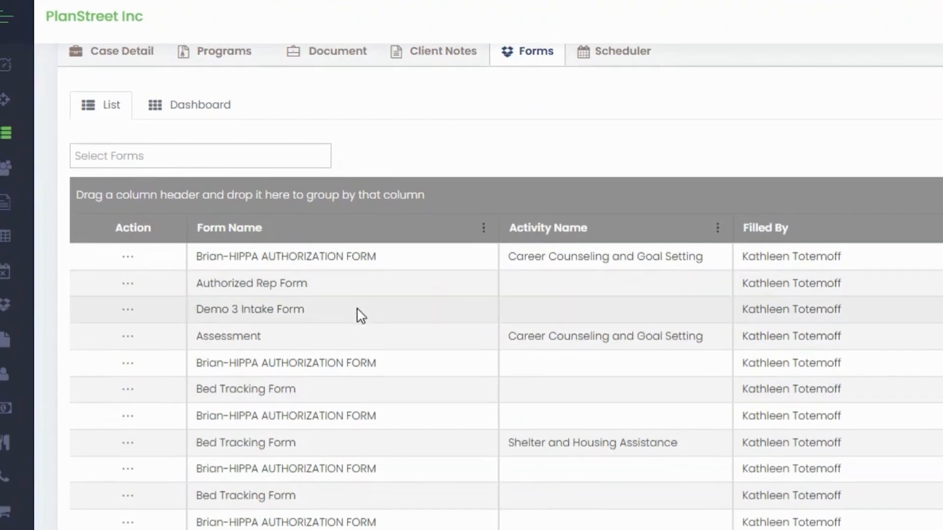
Step: Review the form filter choices in the case's forms list and examine the filled forms in the dashboard view
click(214, 162)
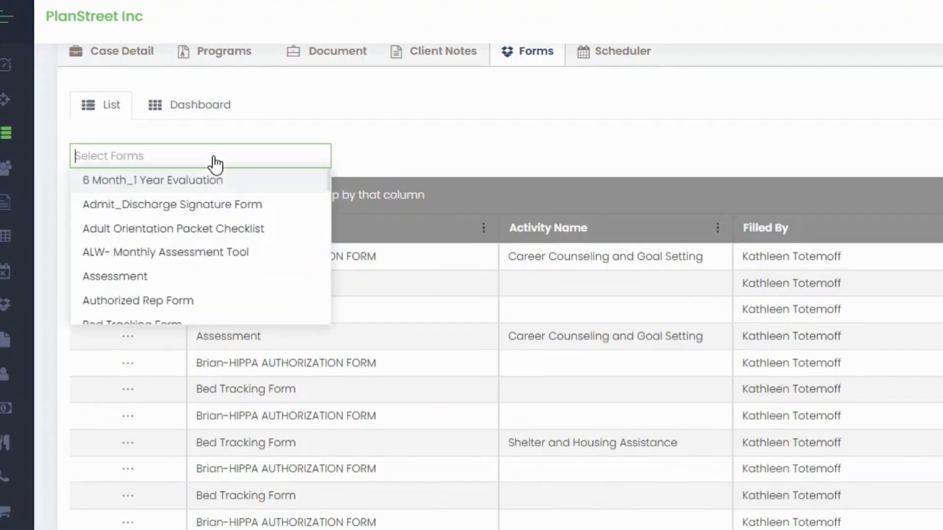
click(418, 138)
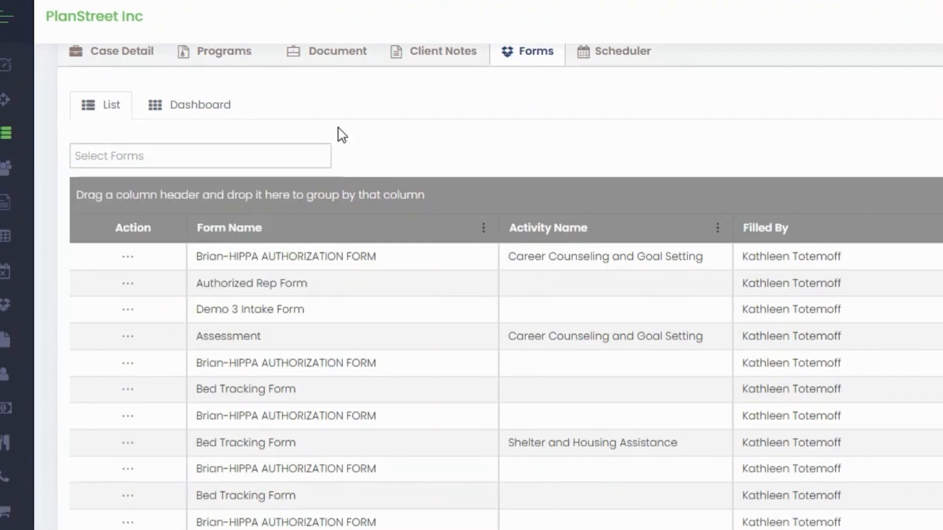
click(192, 107)
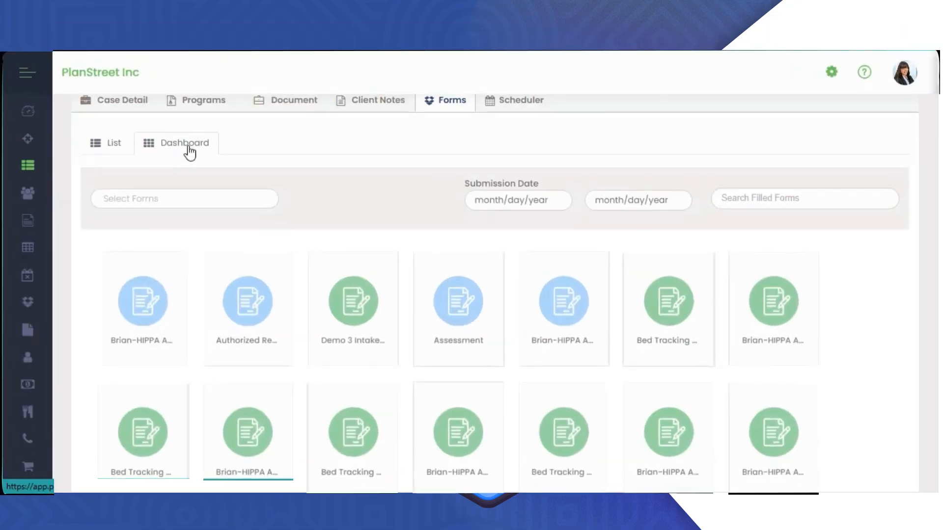
mouse_move(436, 315)
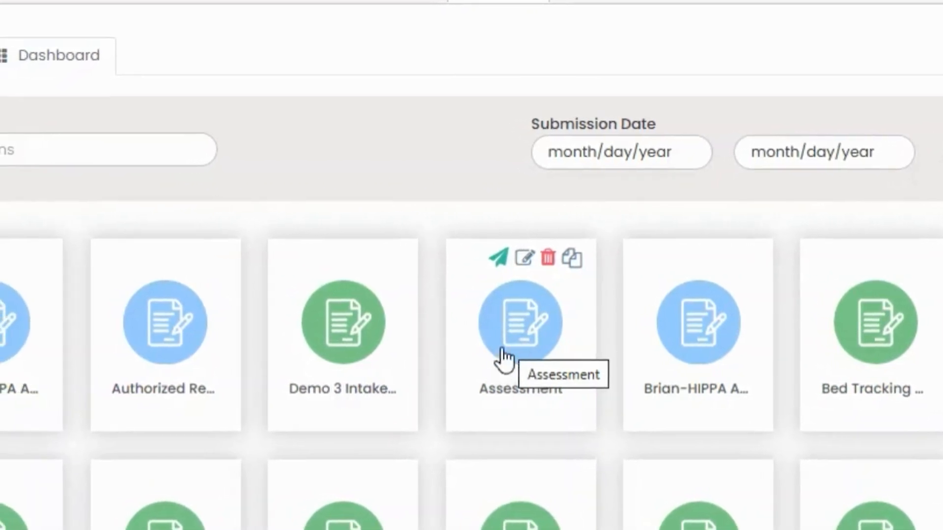
mouse_move(324, 330)
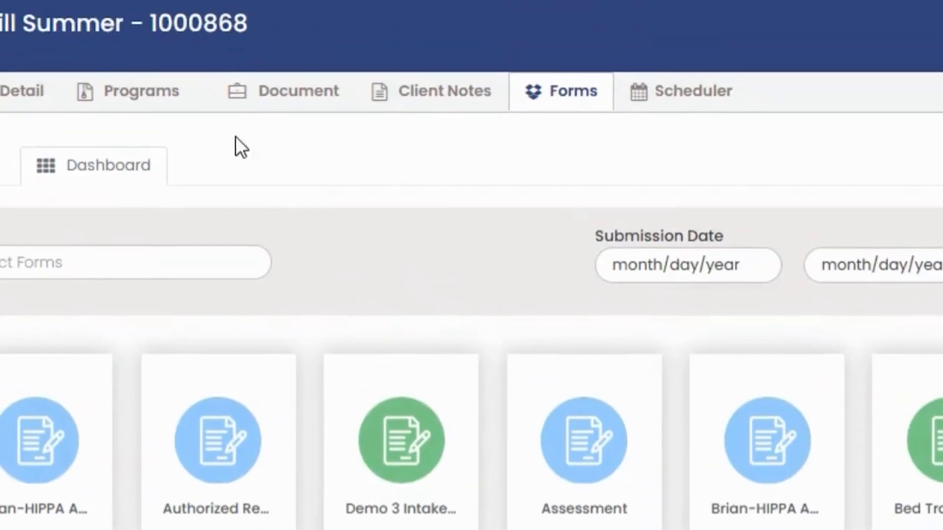
Step: Open the case's documents, view the options for adding folders and files, and display the documents as a detailed list
click(259, 105)
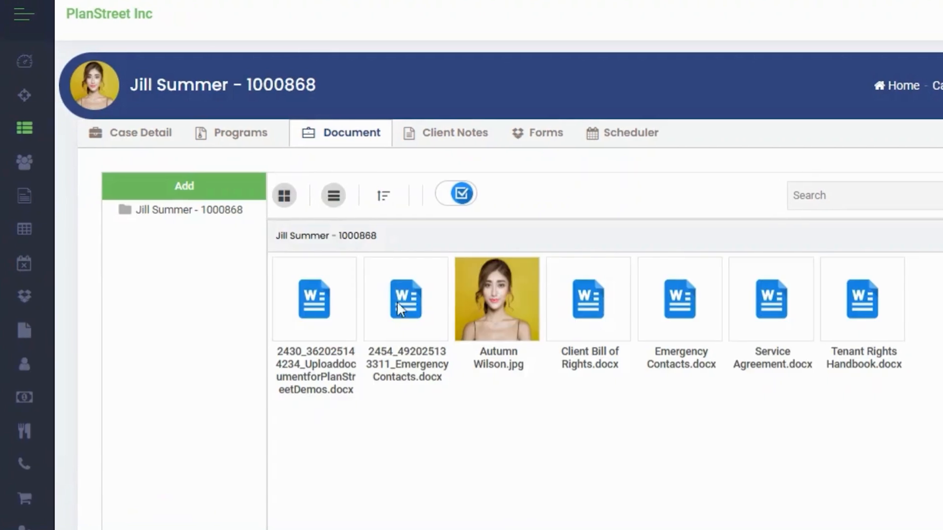
click(127, 194)
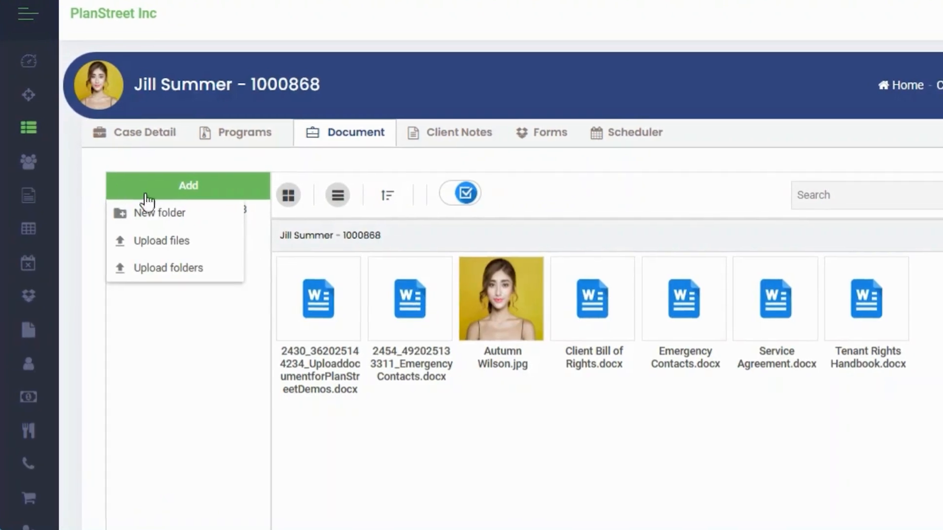
click(323, 195)
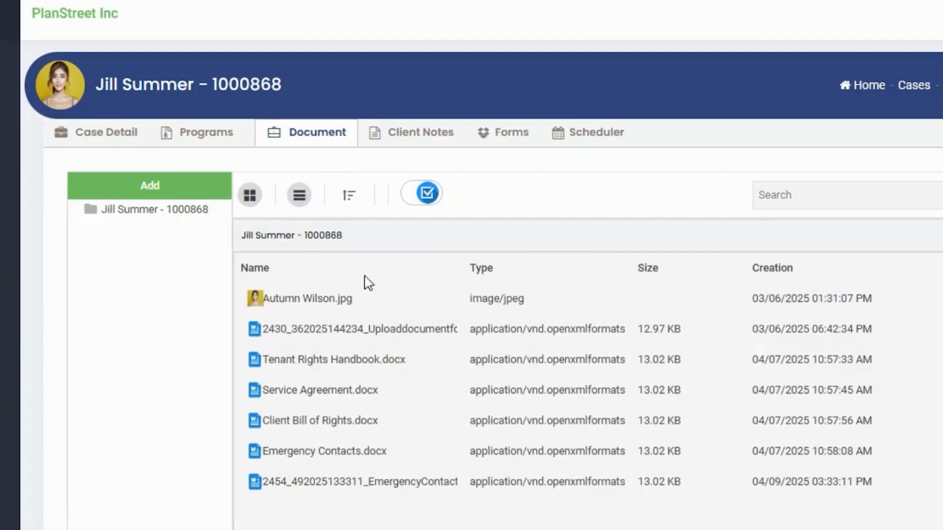
Step: Reverse the document list's sort order and view the activity filter and document search
click(353, 199)
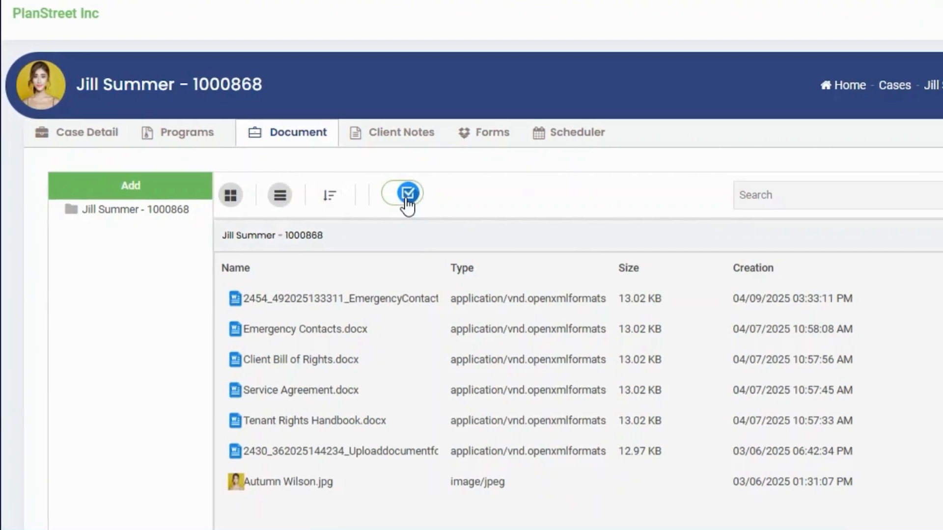
click(411, 196)
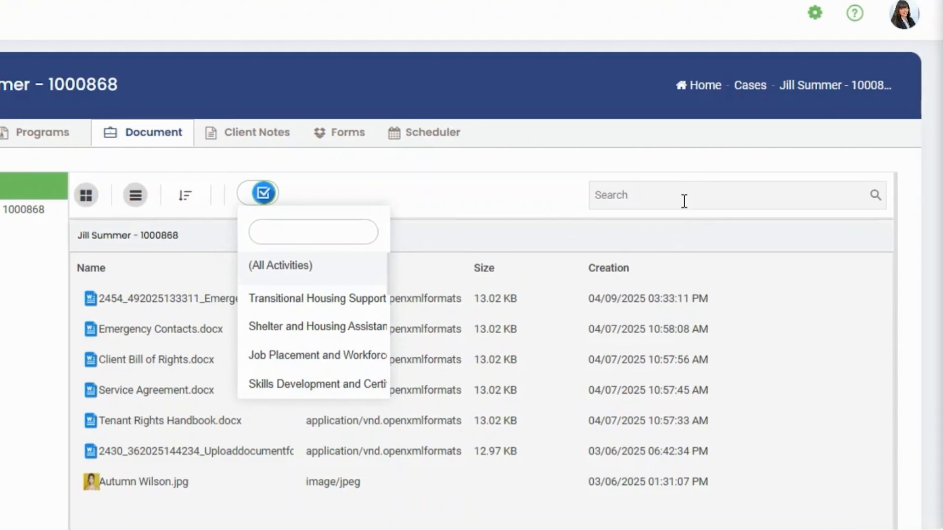
click(684, 201)
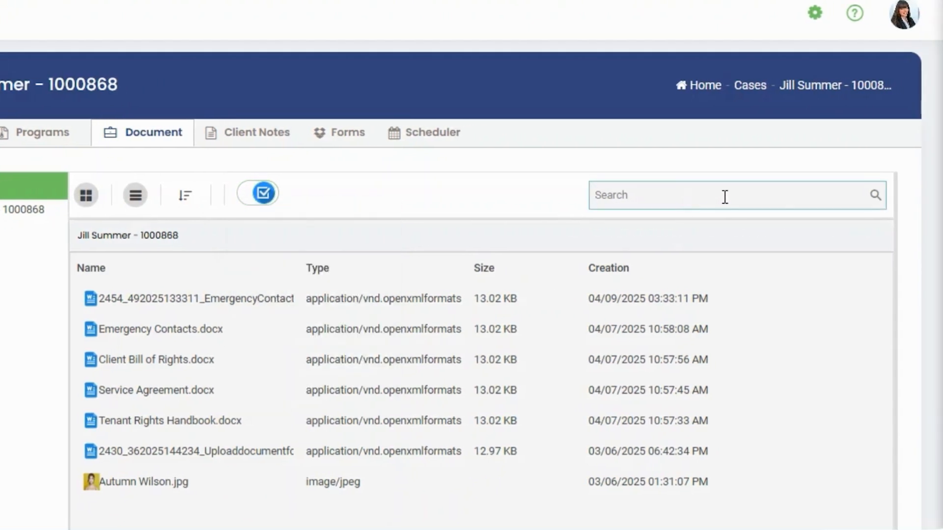